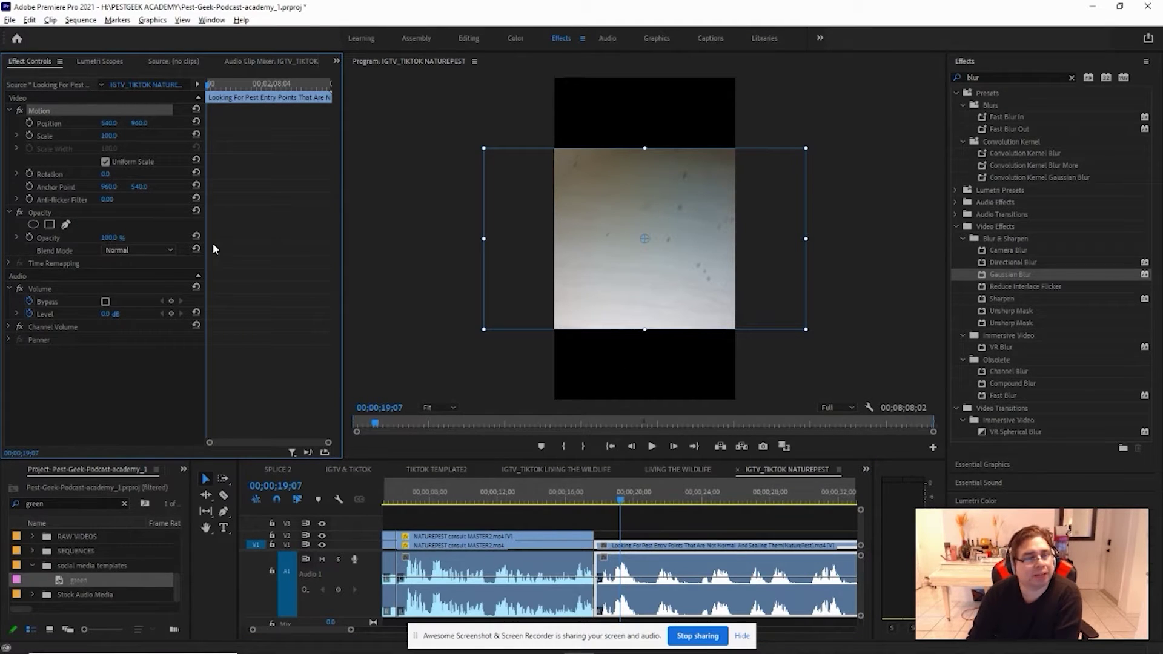
Step: Scale the selected NaturePest clip down to about 55 so it fits the width of the vertical frame
click(108, 135)
click(68, 113)
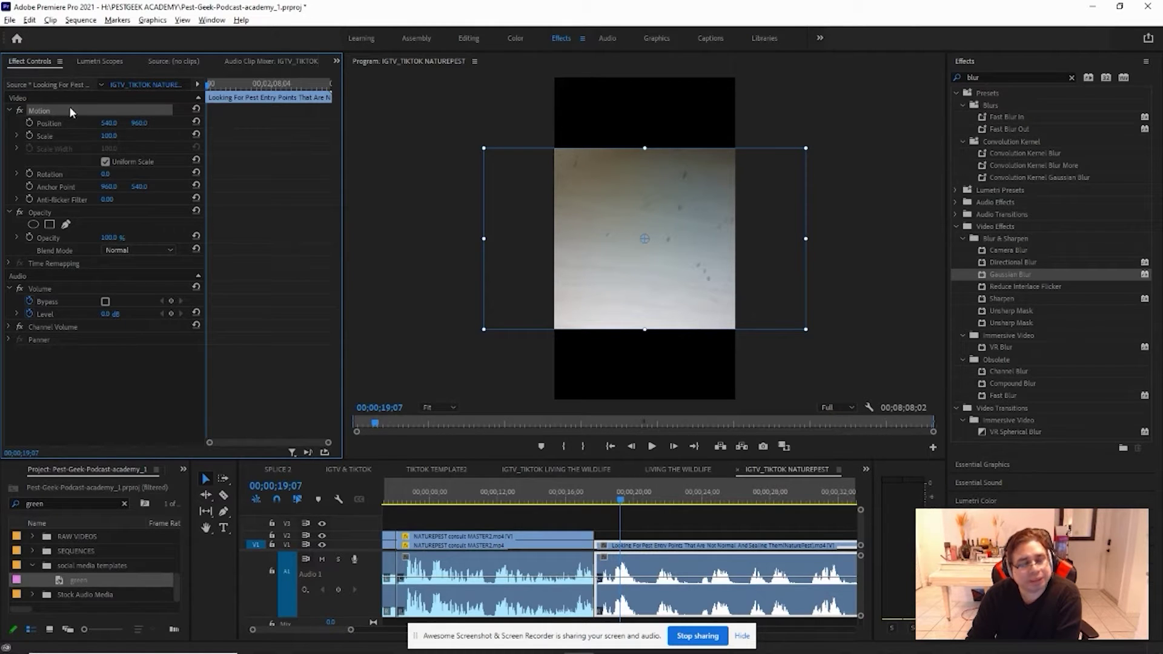
click(646, 549)
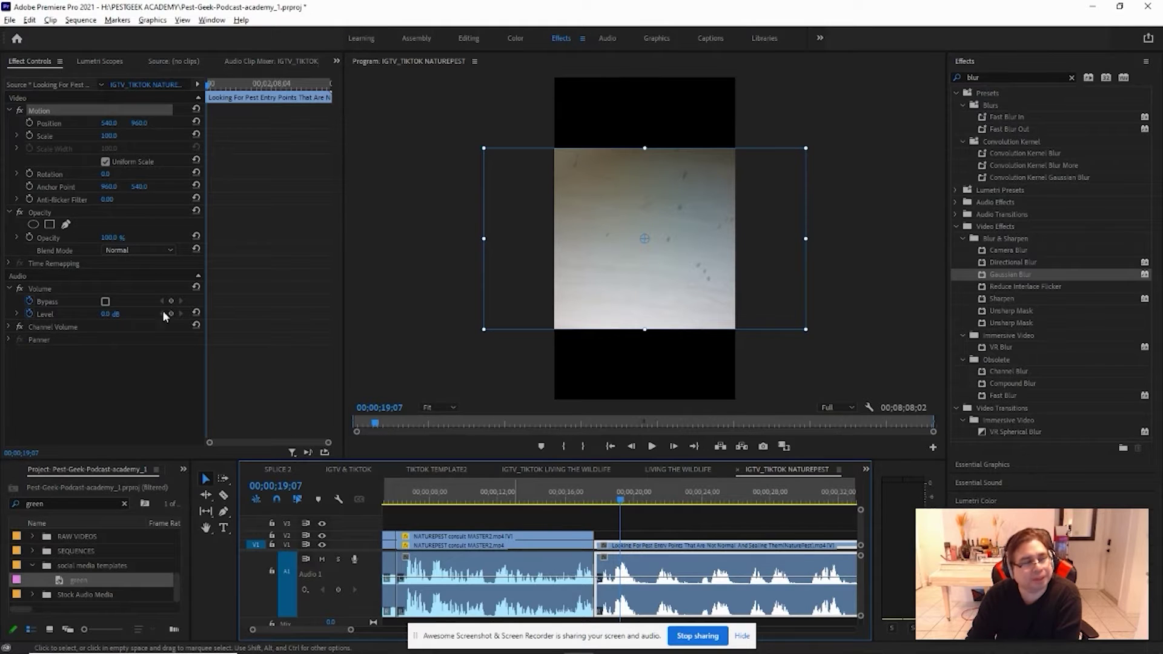
click(52, 110)
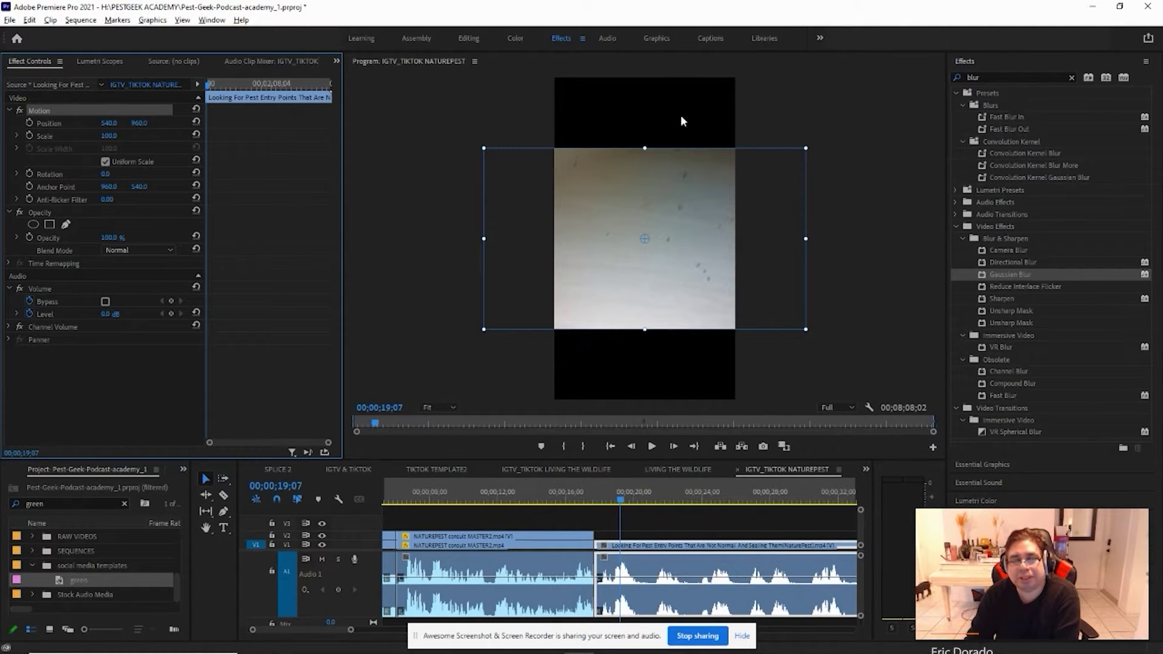
click(17, 136)
drag(105, 158, 66, 193)
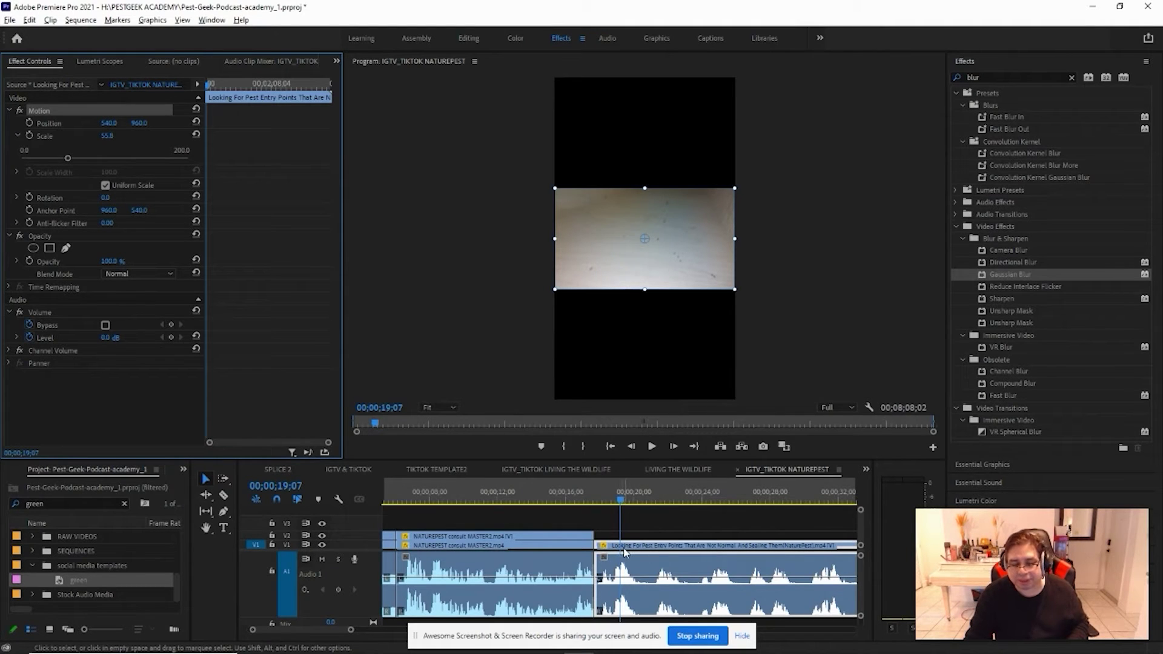
Step: Duplicate the NaturePest clip's video onto track V3, directly above the original on V1
click(659, 526)
click(659, 547)
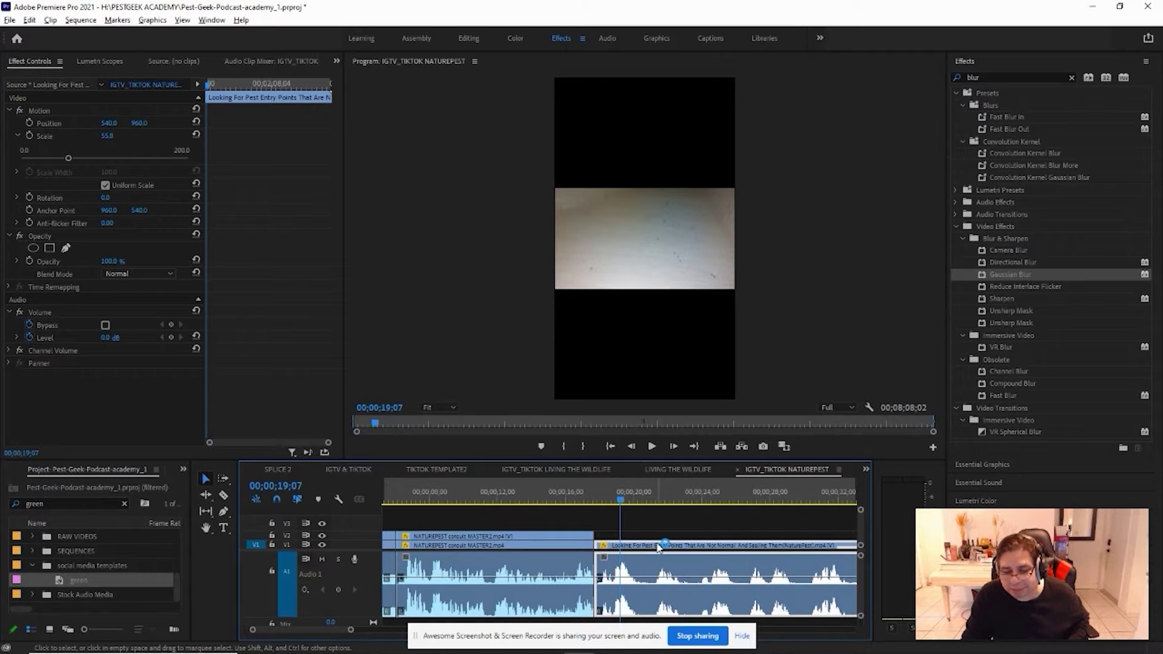
drag(660, 547, 656, 538)
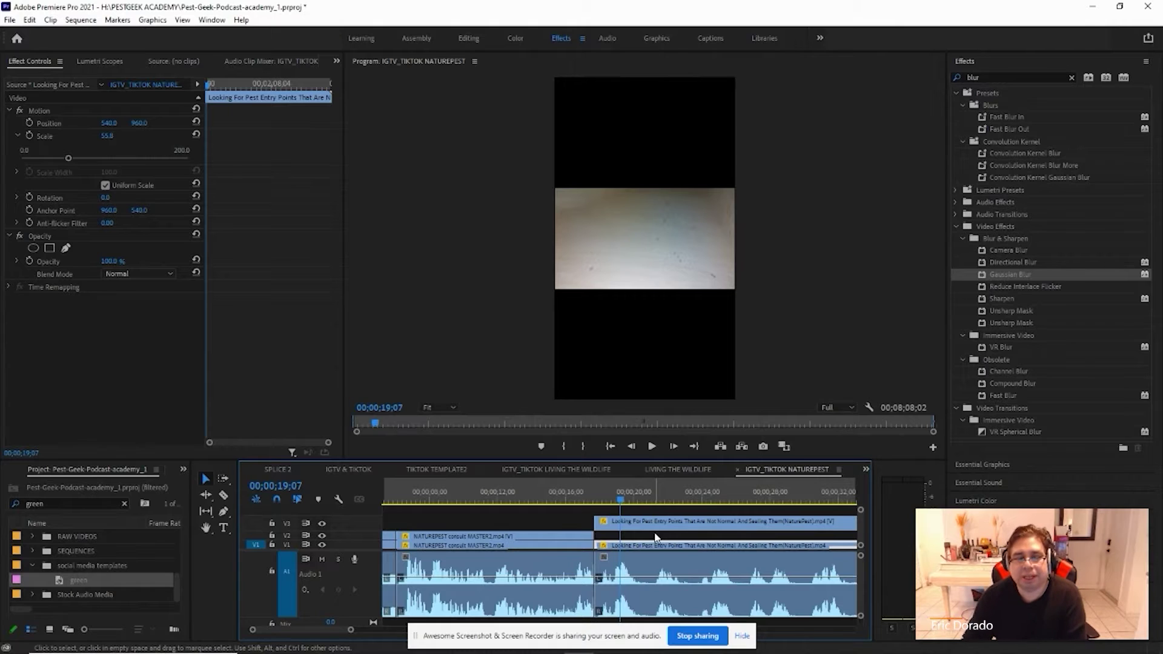
click(621, 501)
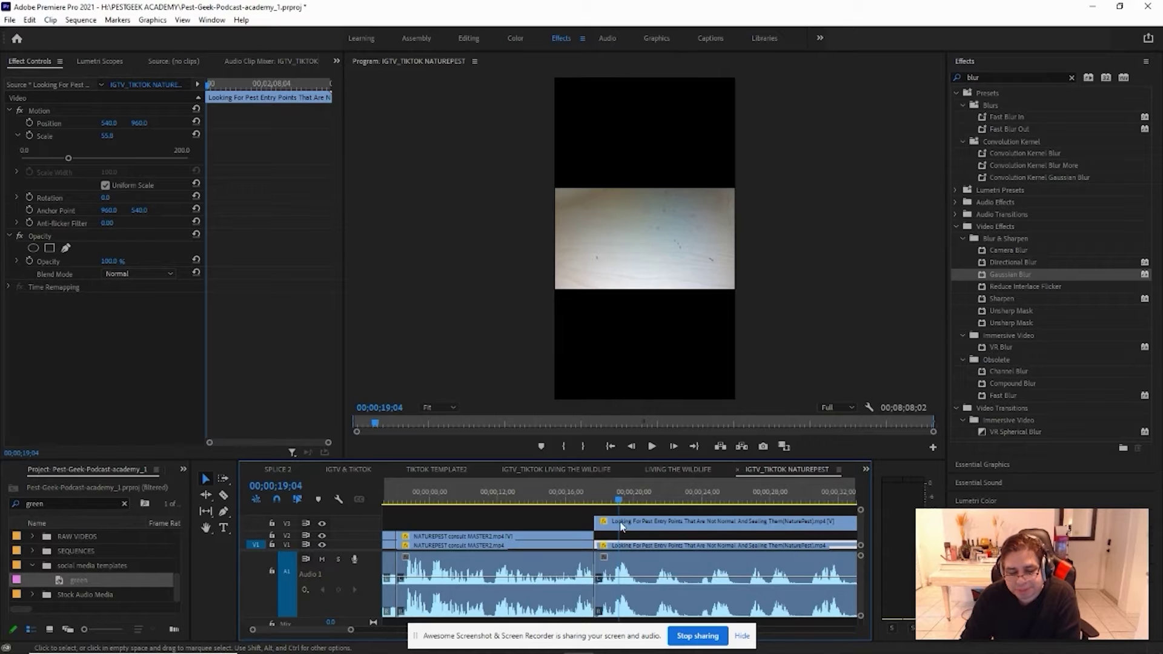
drag(619, 500, 611, 499)
click(642, 534)
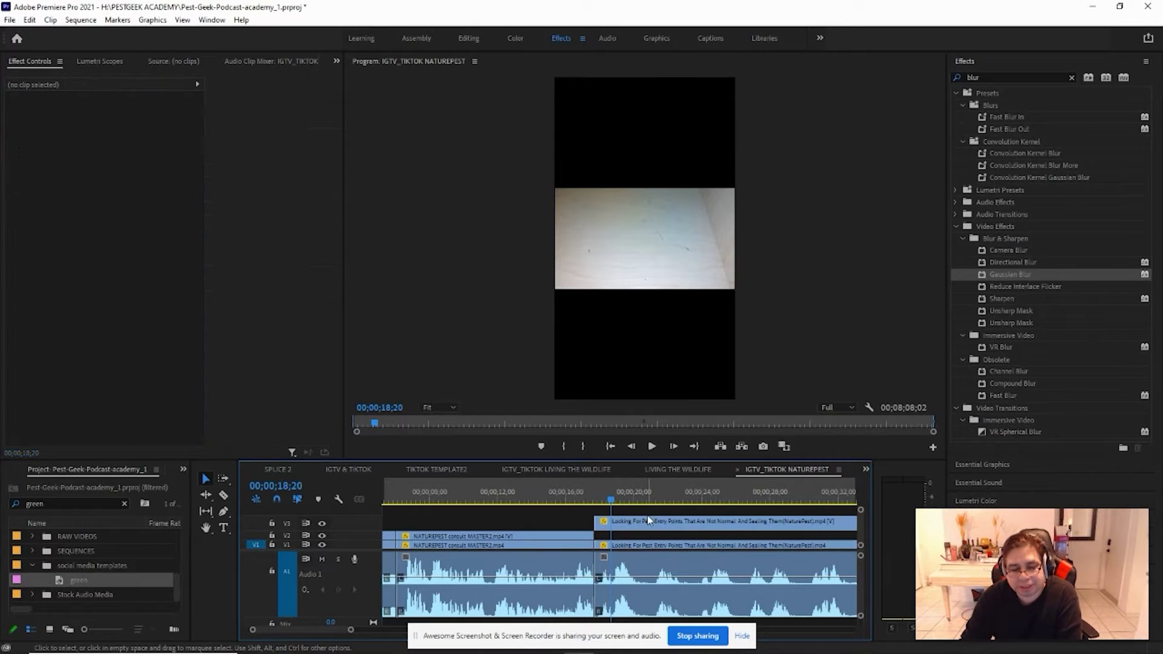
click(644, 546)
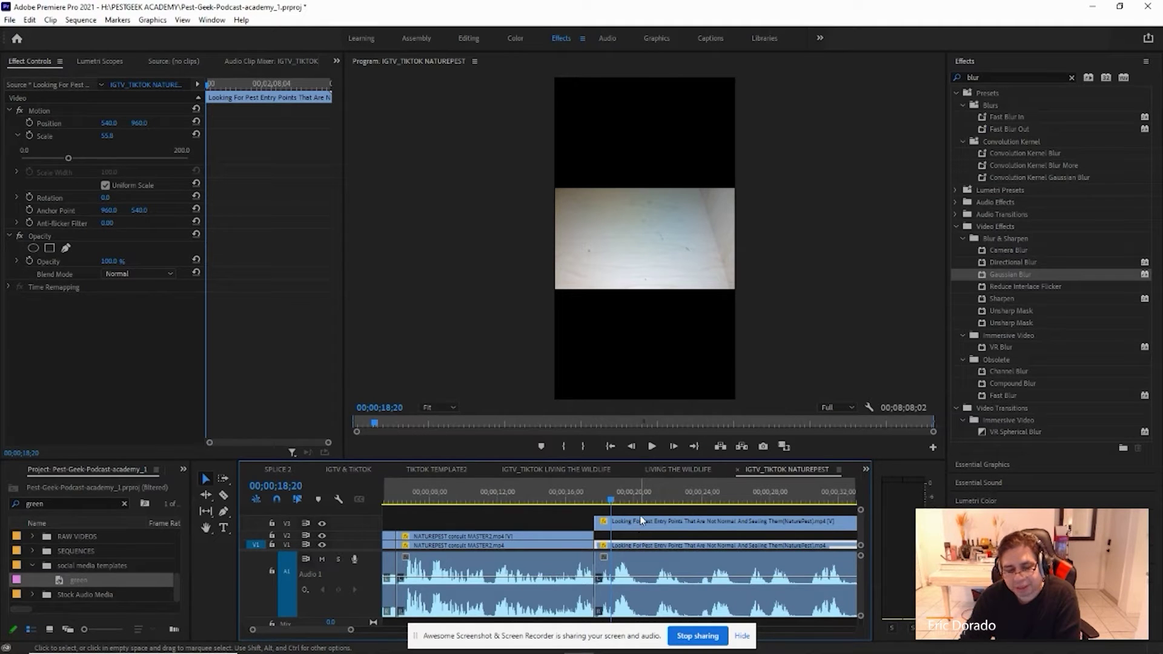
double_click(644, 524)
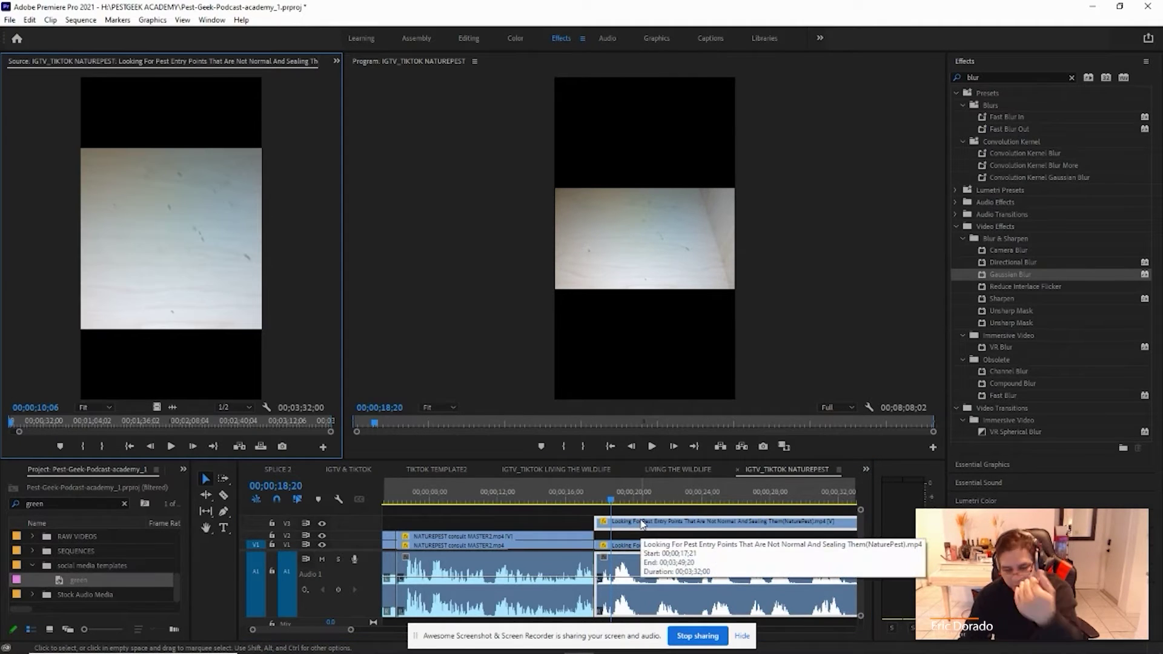
click(643, 545)
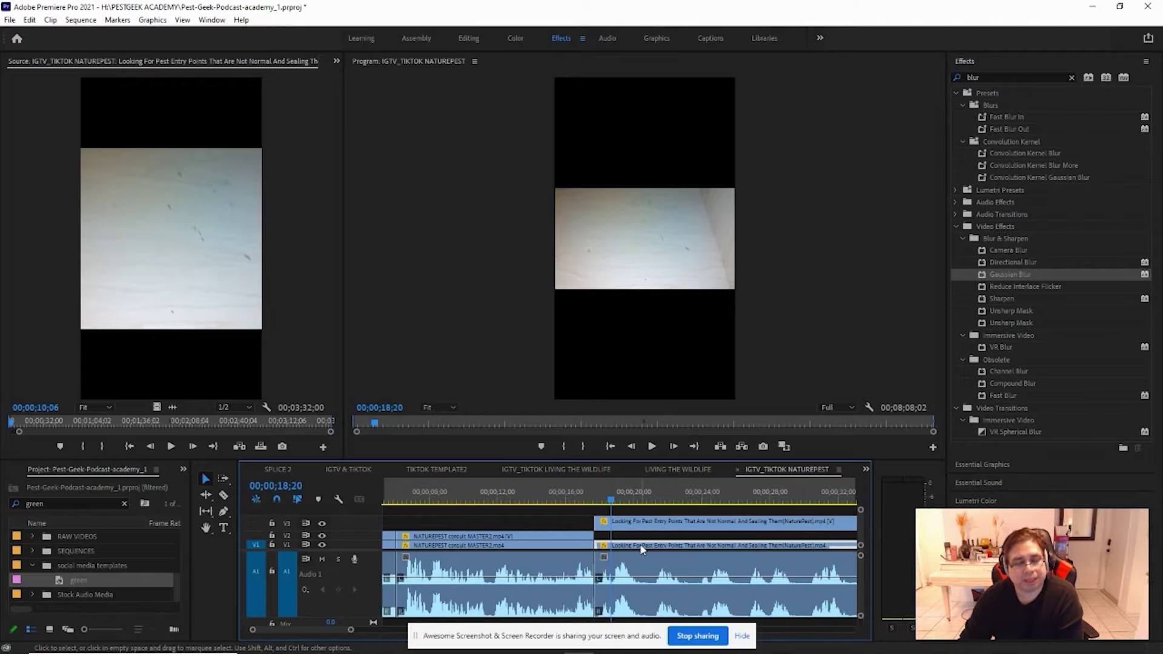
click(337, 61)
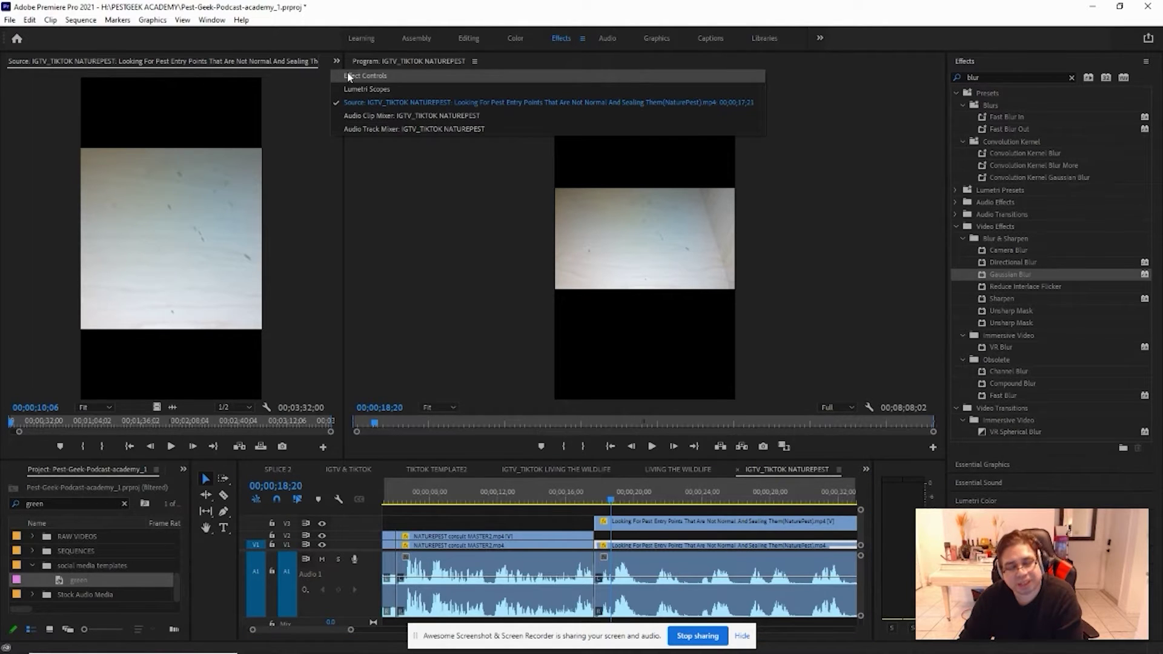
click(349, 76)
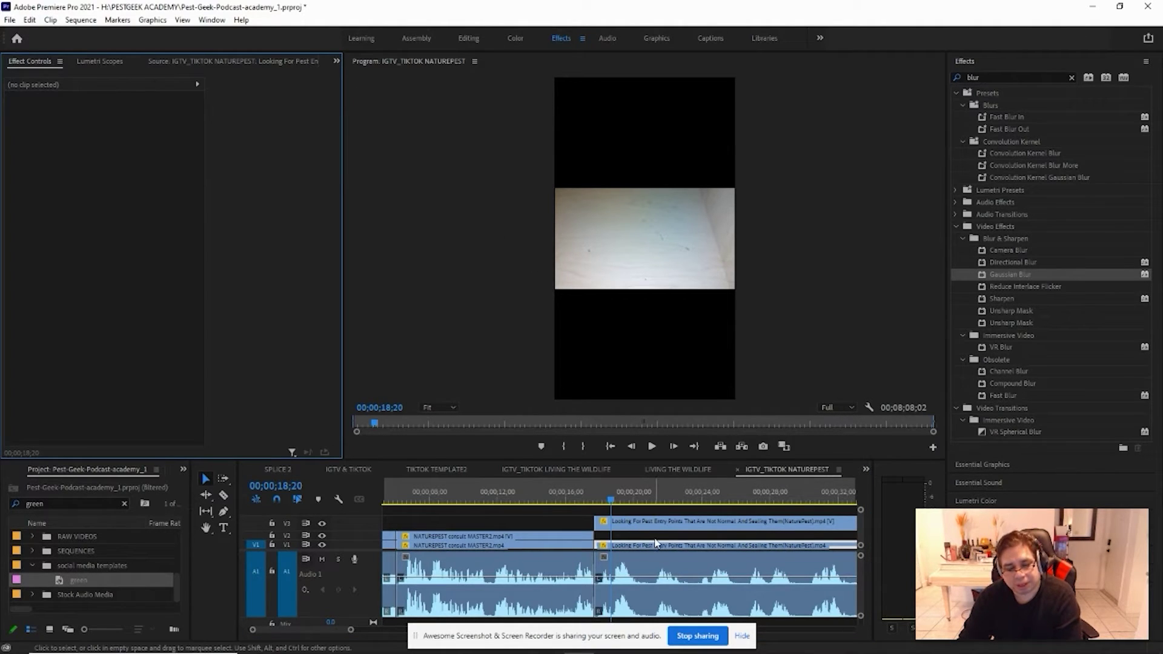
Step: Scale the V1 copy of the clip up to about 189.9 so it fills the vertical frame as a background
click(657, 545)
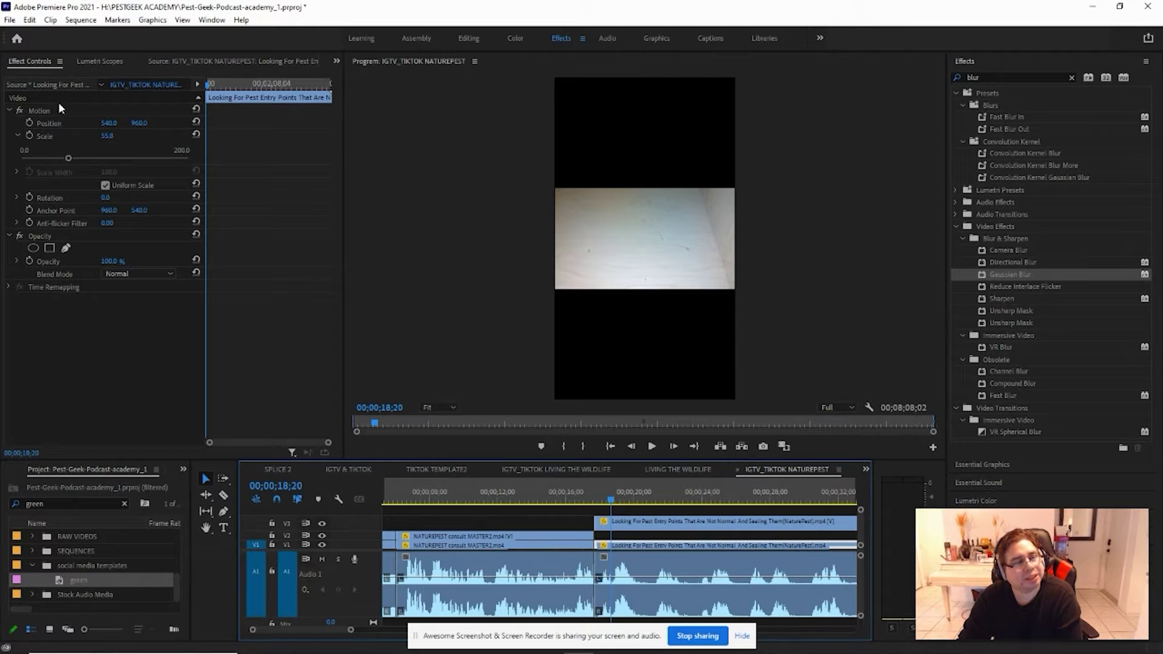
click(43, 111)
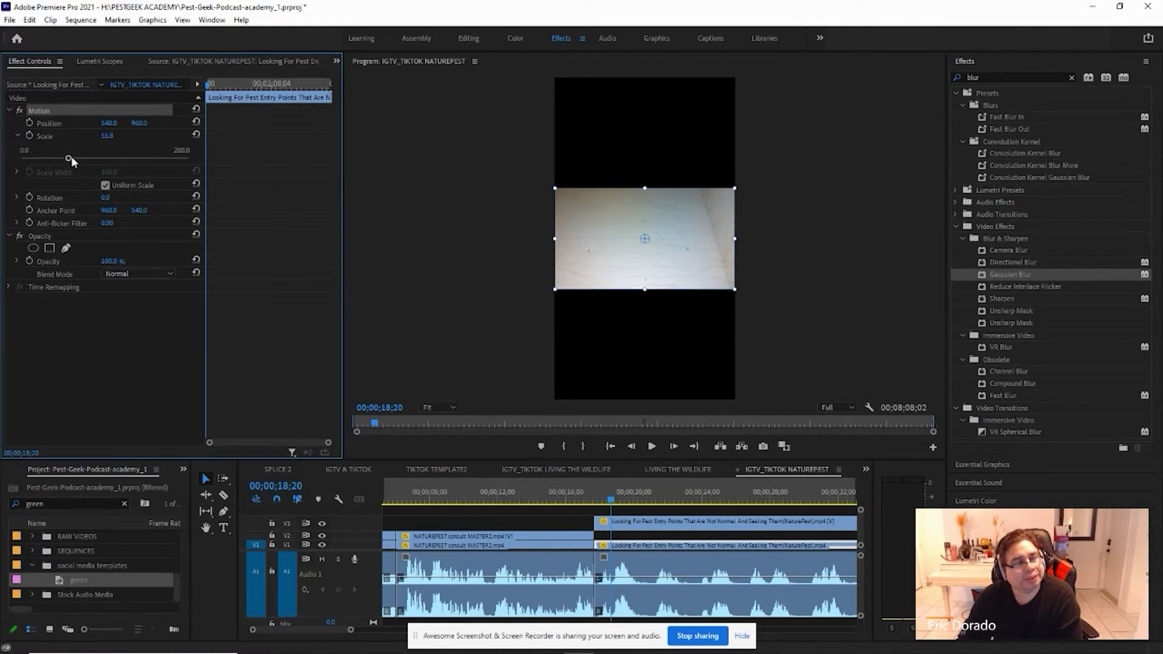
drag(71, 155, 180, 159)
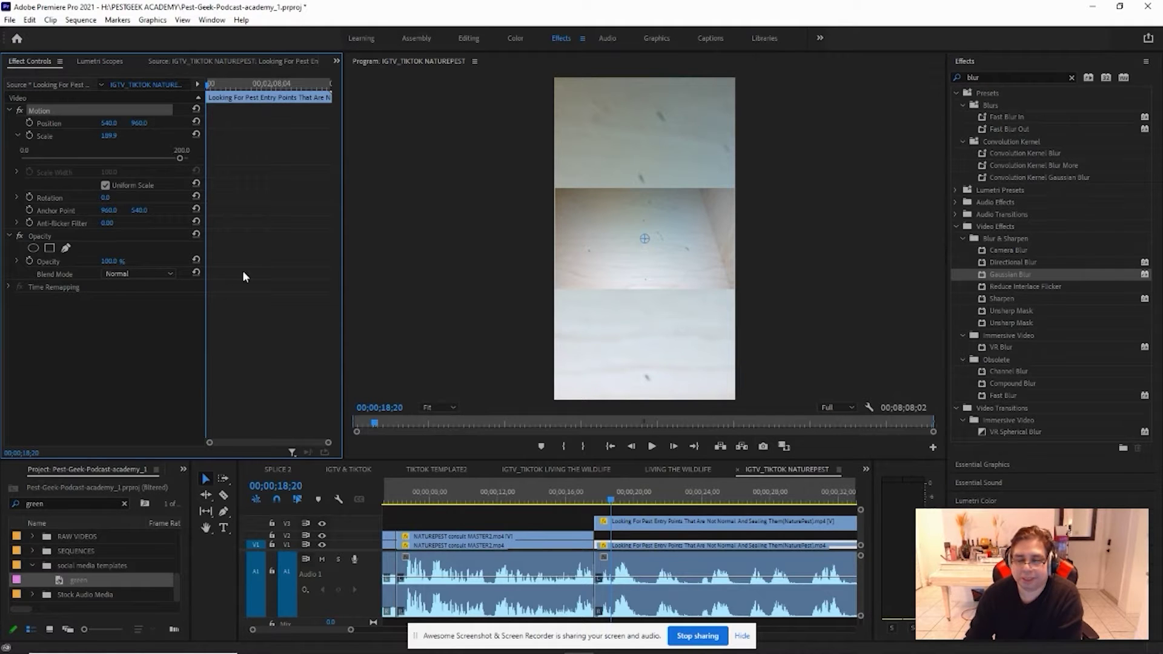
drag(616, 500, 754, 481)
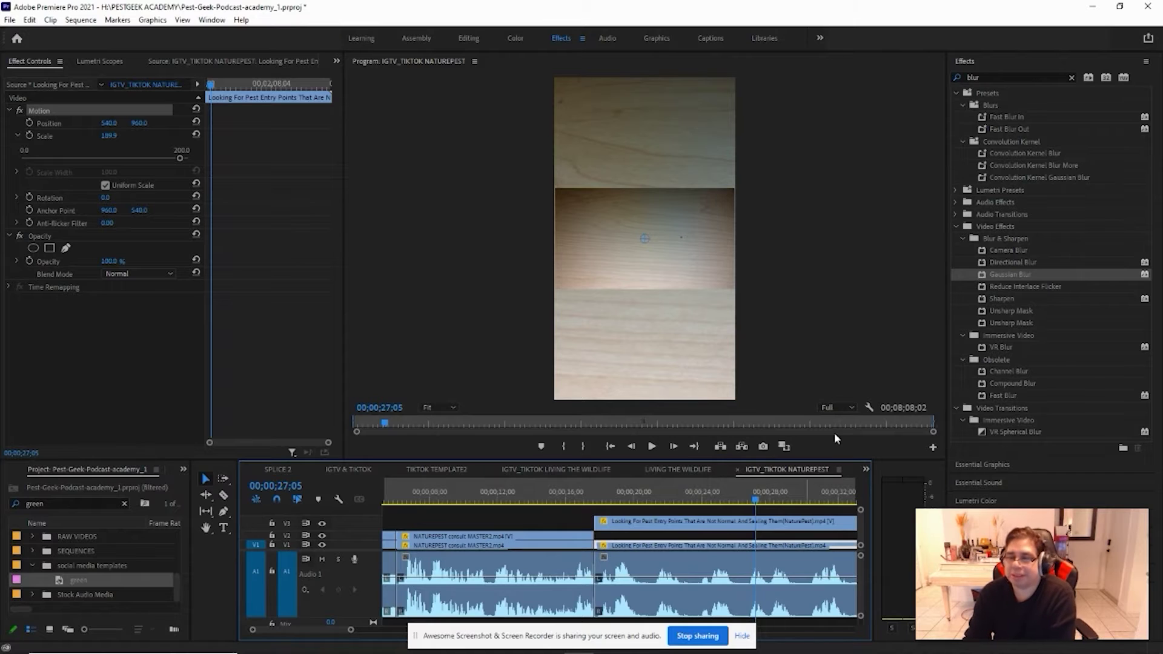
Step: Clear the effects search and bring up the Effects panel
click(984, 276)
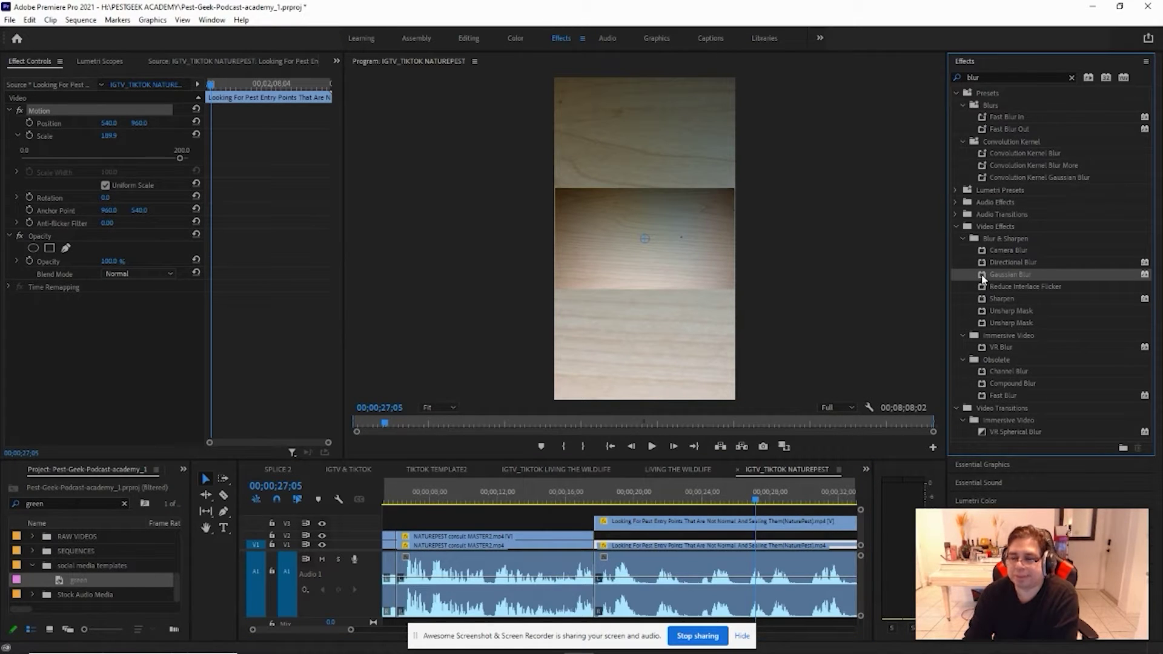
drag(982, 282, 867, 447)
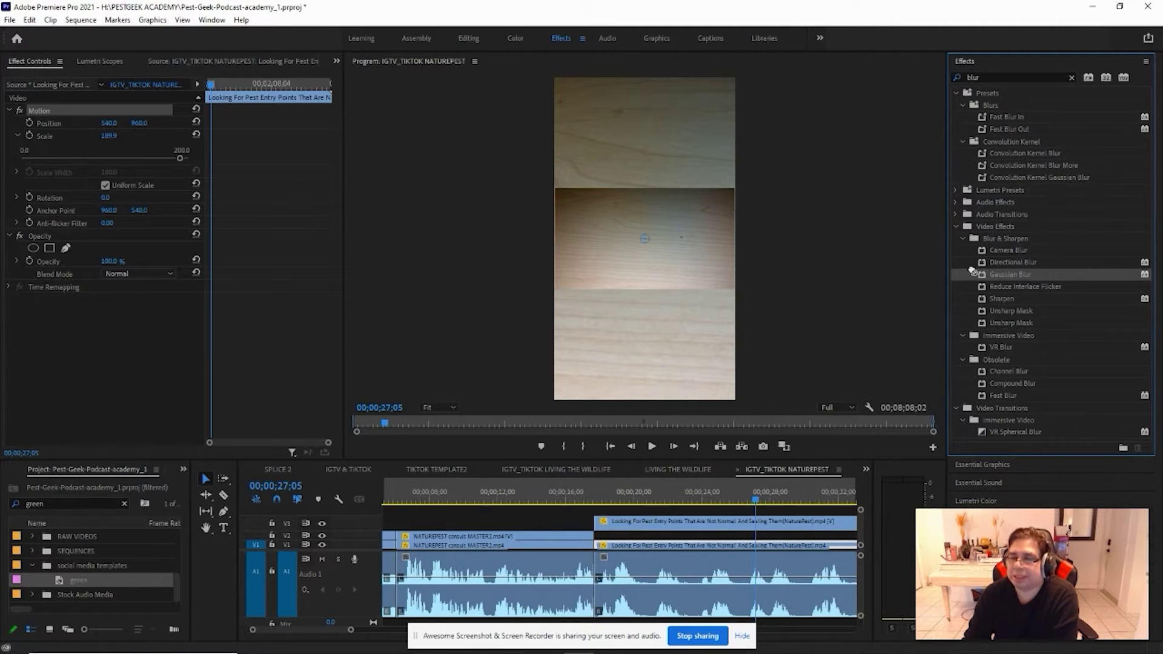
click(1071, 77)
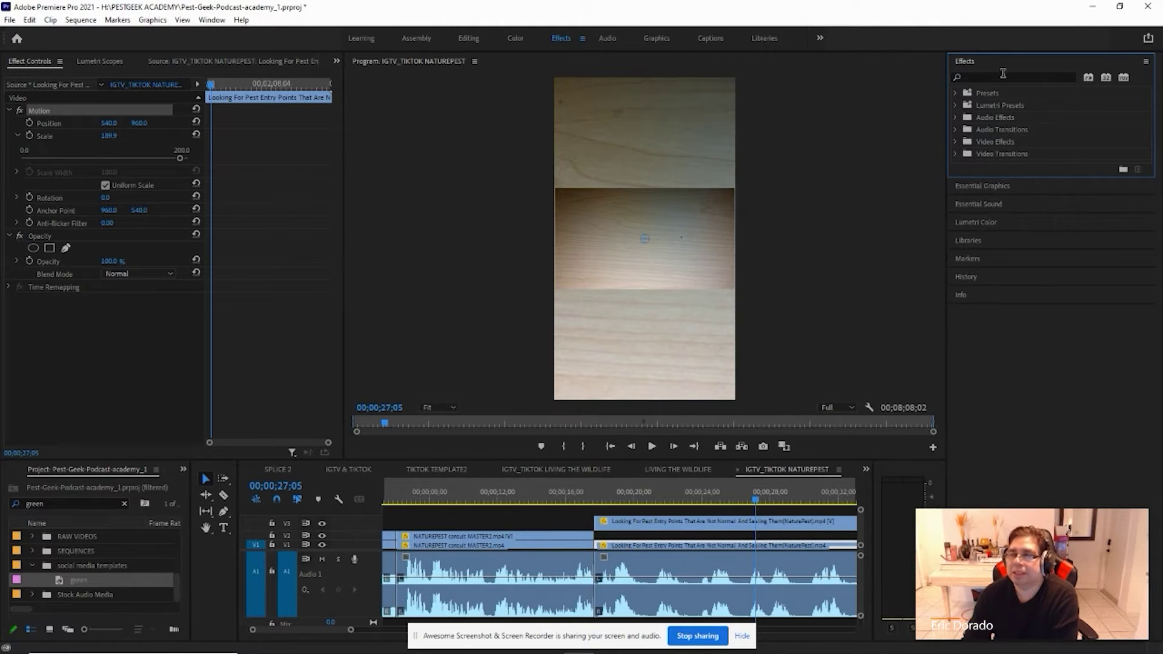
click(209, 20)
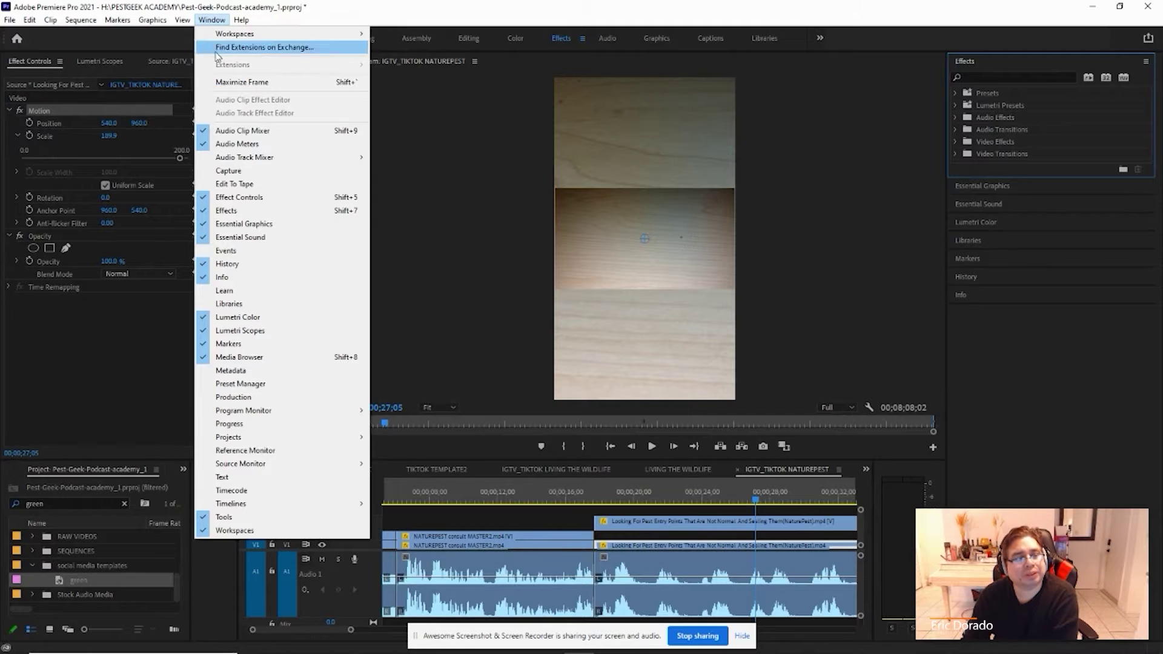
click(239, 212)
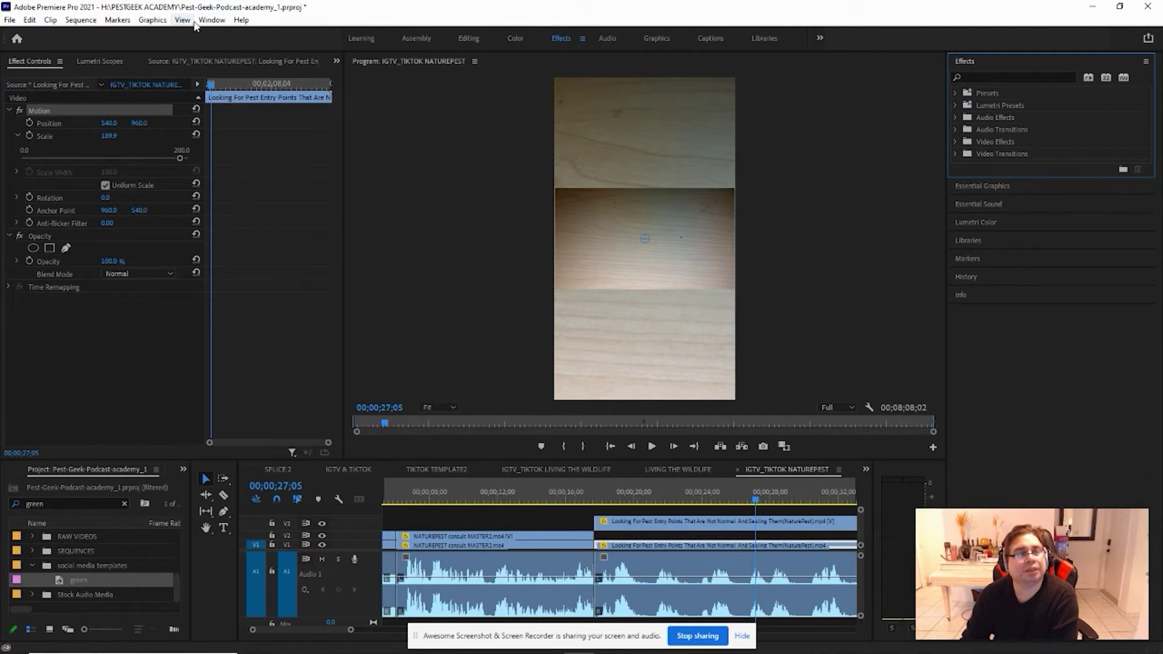
click(211, 21)
click(316, 211)
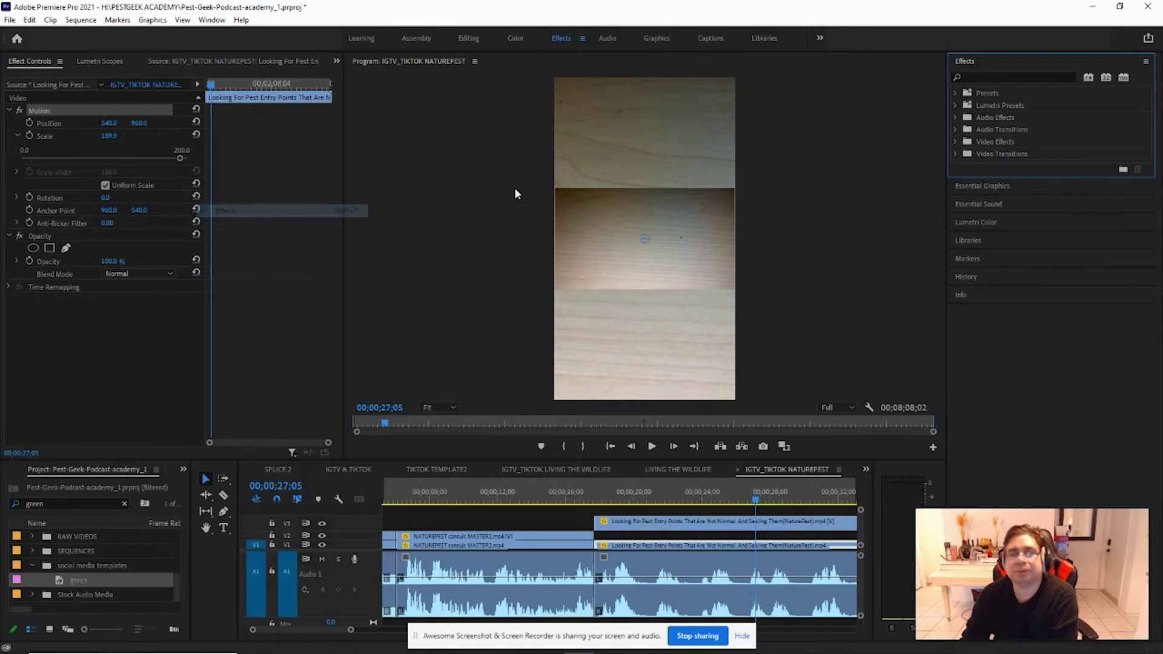
Step: Search the effects for "blur" and apply Gaussian Blur to the background clip on V1
click(983, 78)
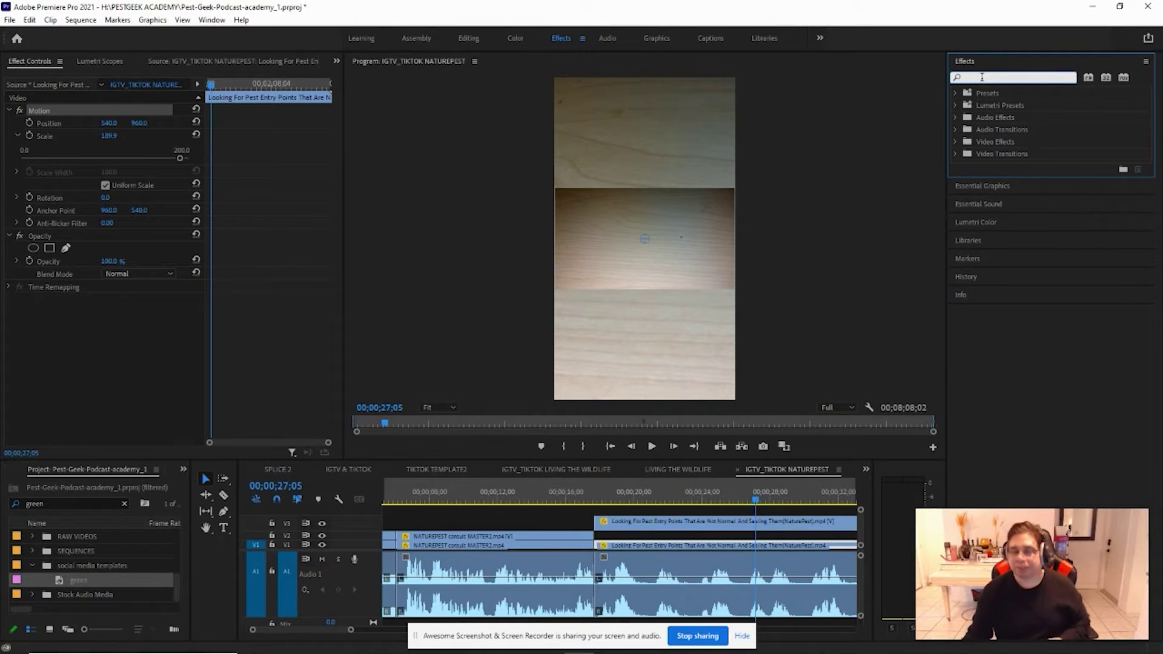
text(blur)
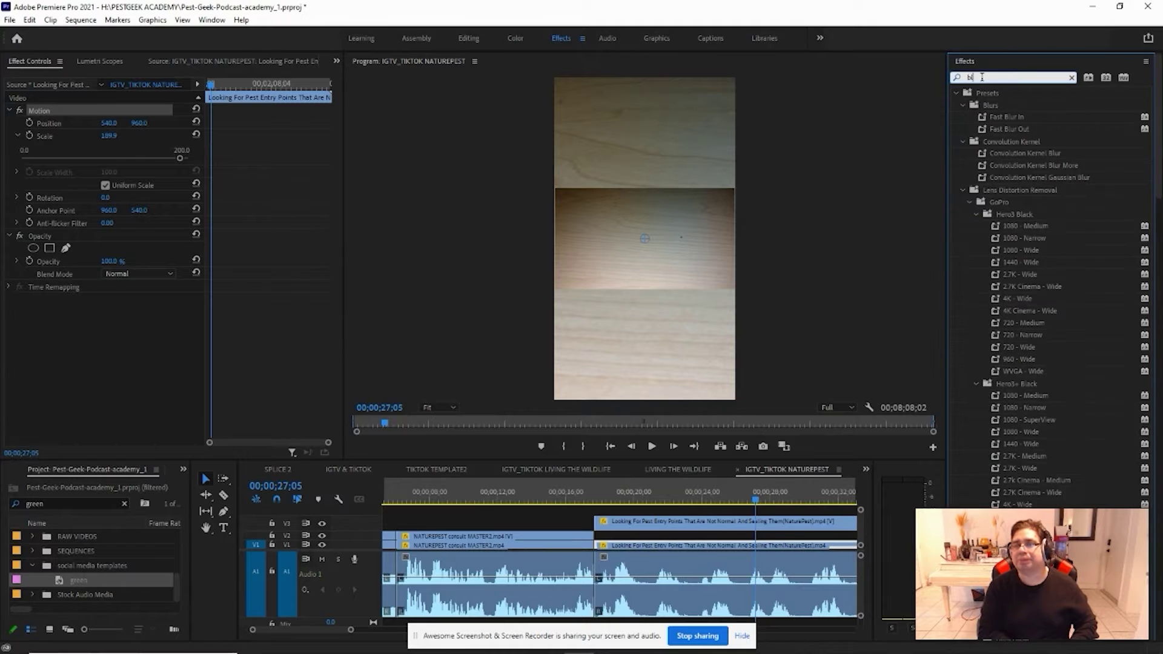
click(1112, 274)
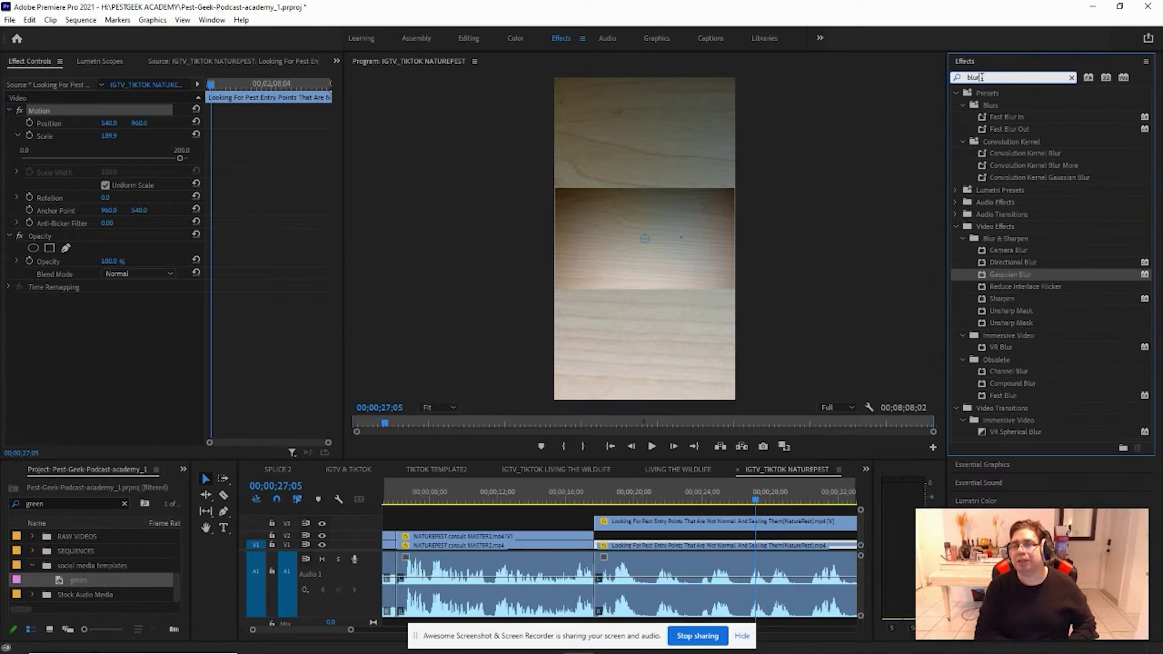
click(1014, 275)
drag(1014, 276, 744, 550)
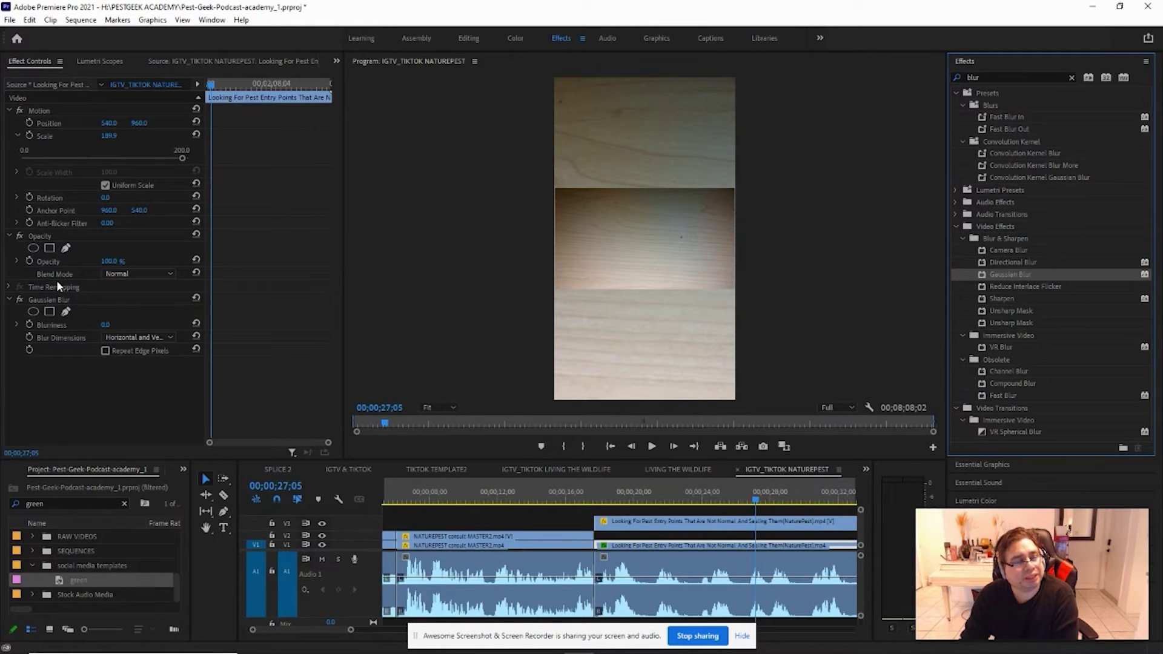
Step: Set the Gaussian Blur's Blurriness on the background clip to about 18.3
click(52, 299)
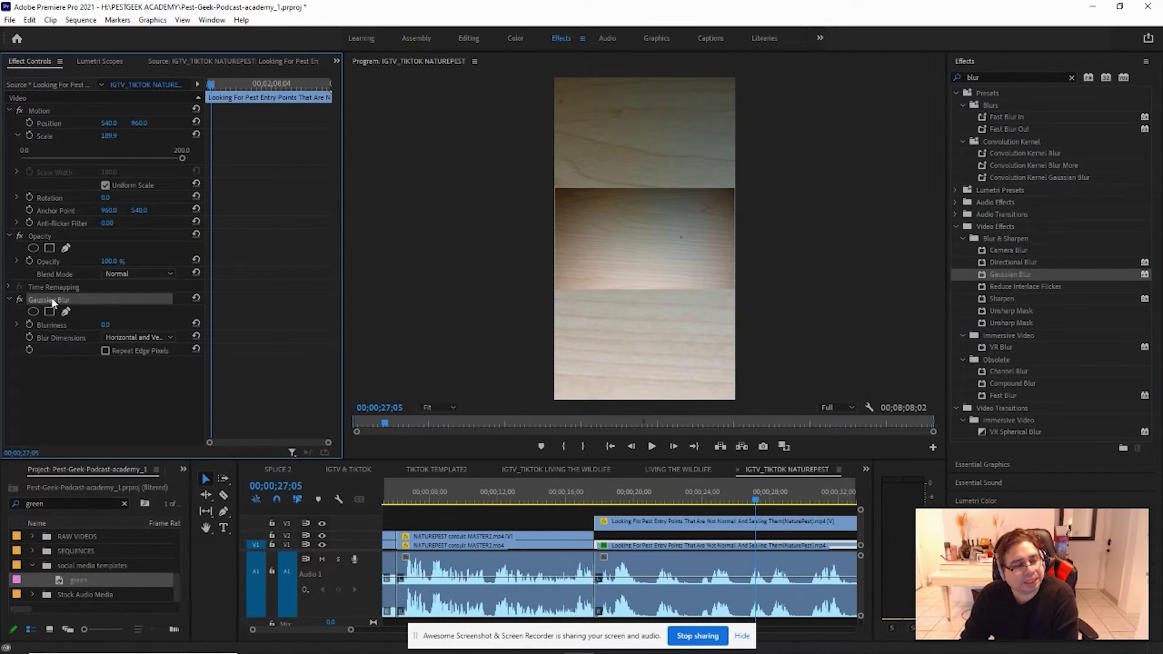
click(17, 324)
drag(23, 347, 83, 350)
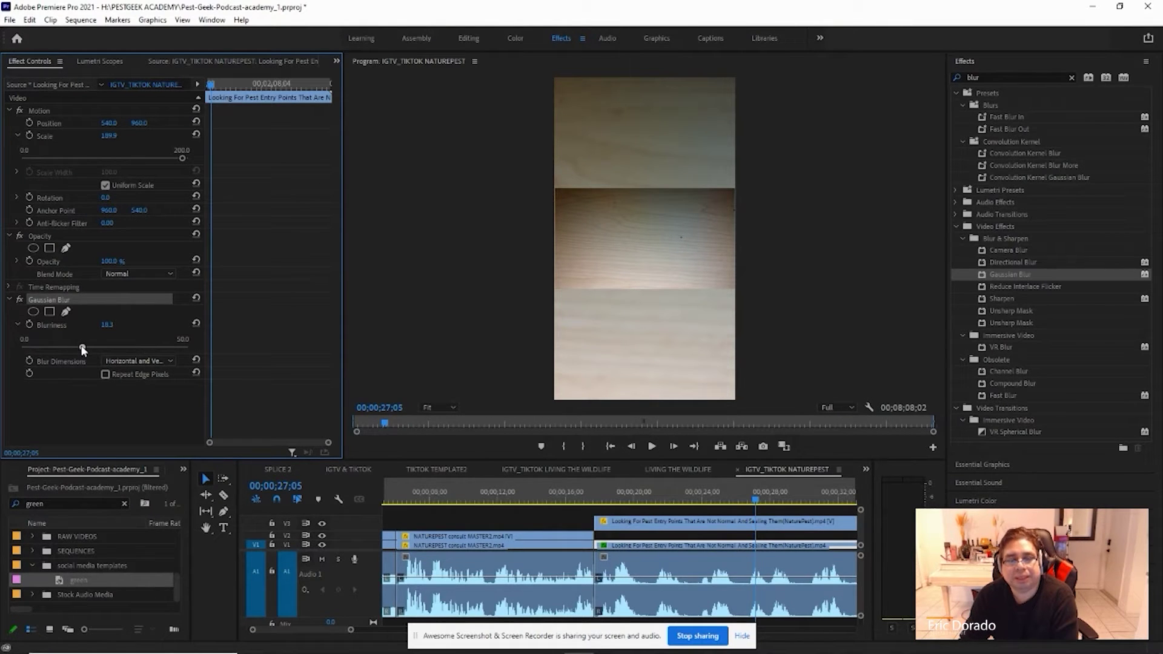
Step: Preview the blurred background behind the foreground clip at several points along the sequence
click(745, 500)
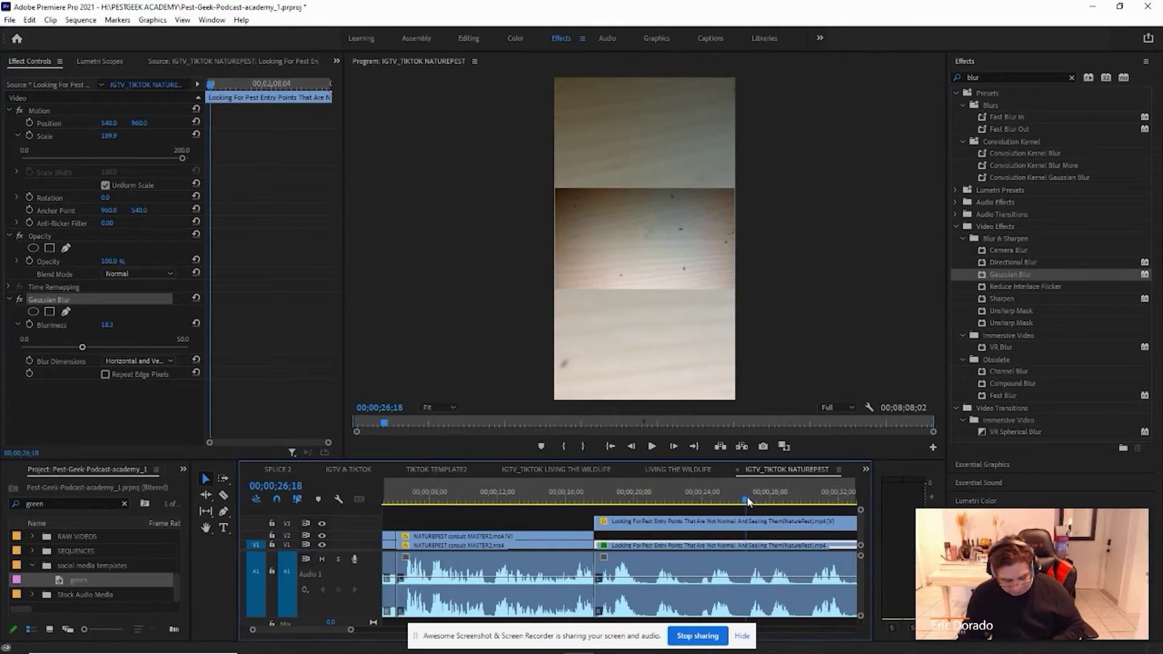
key(minus)
key(minus)
key(minus)
key(minus)
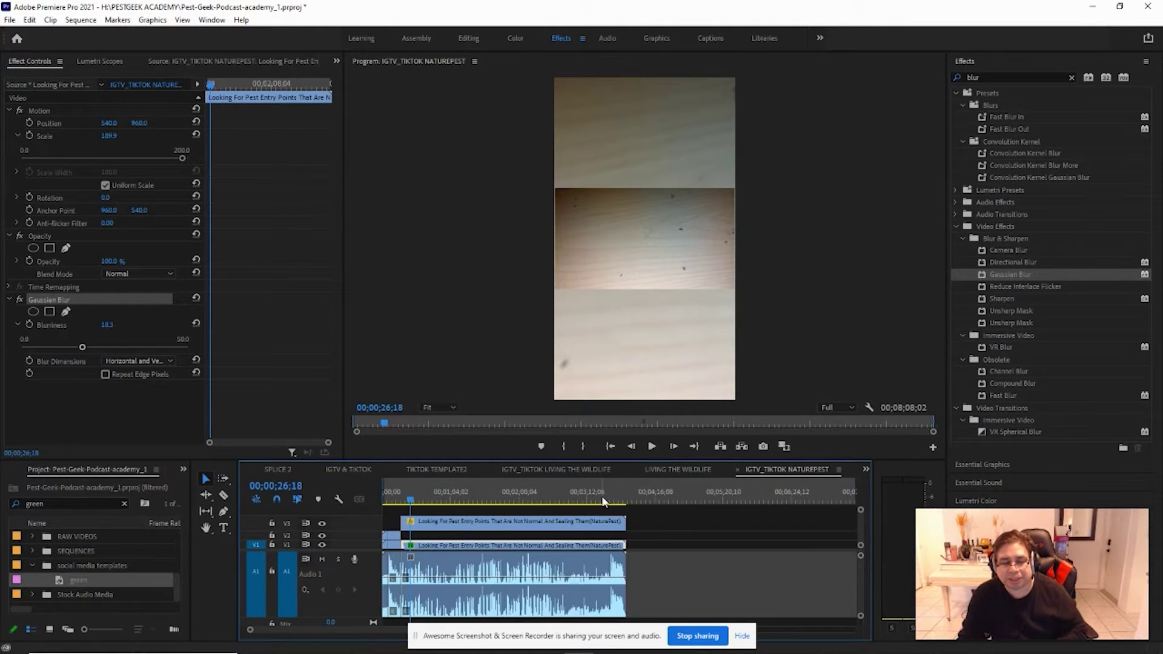
click(476, 500)
drag(479, 502, 498, 498)
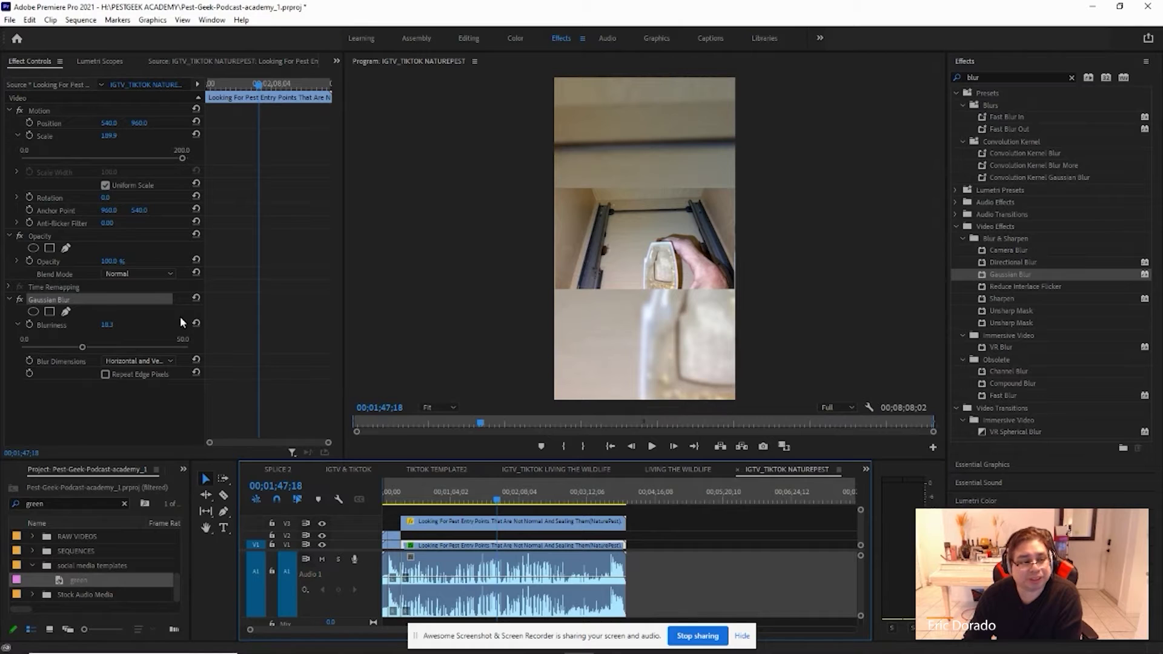
click(85, 574)
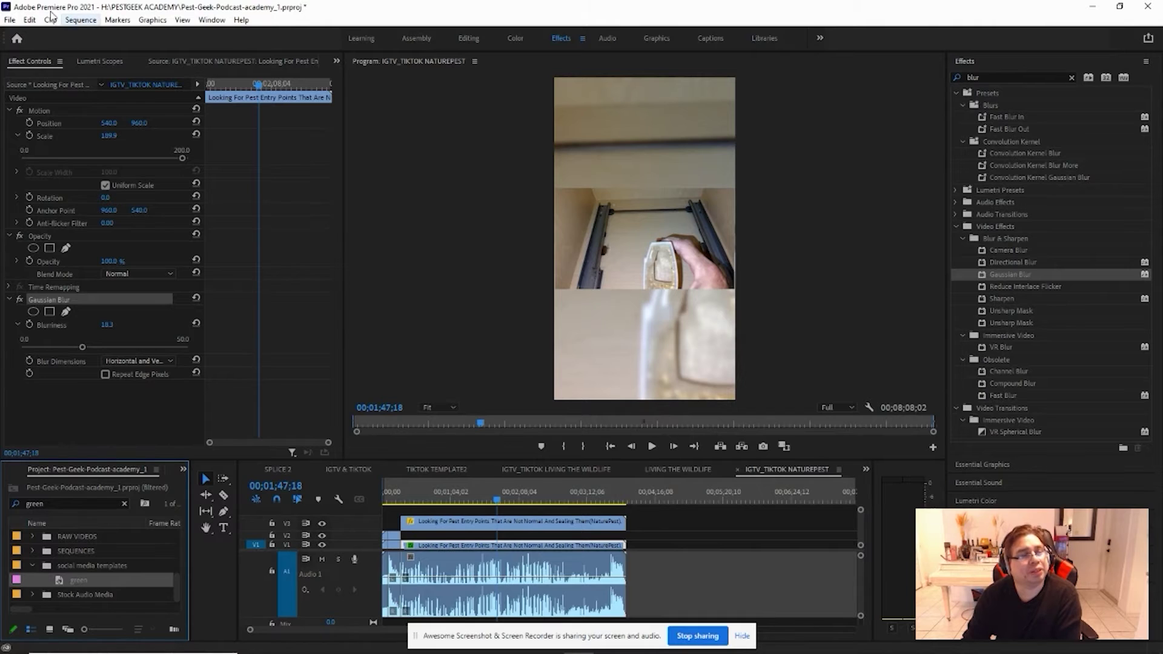
click(9, 20)
mouse_move(25, 38)
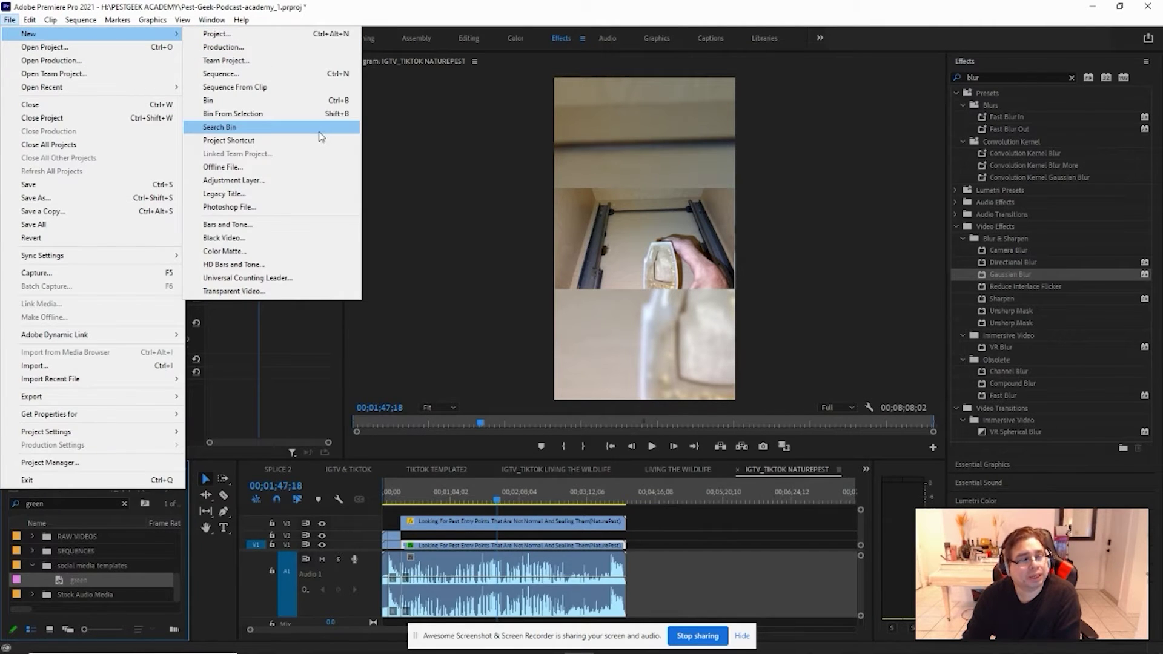
click(246, 253)
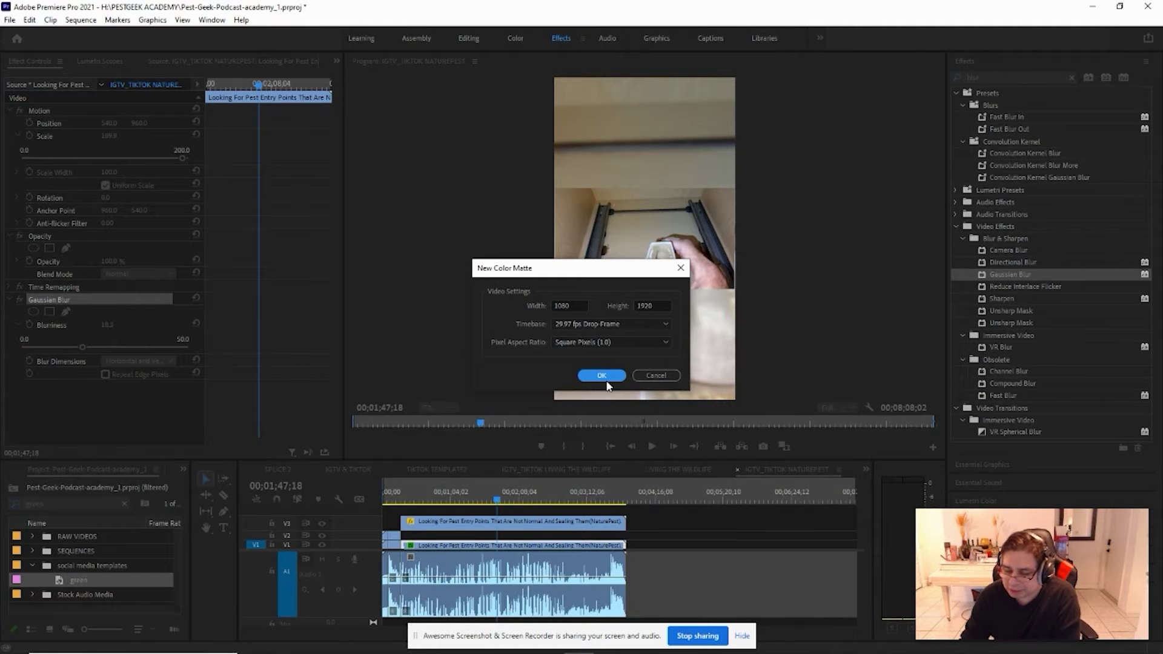
click(660, 374)
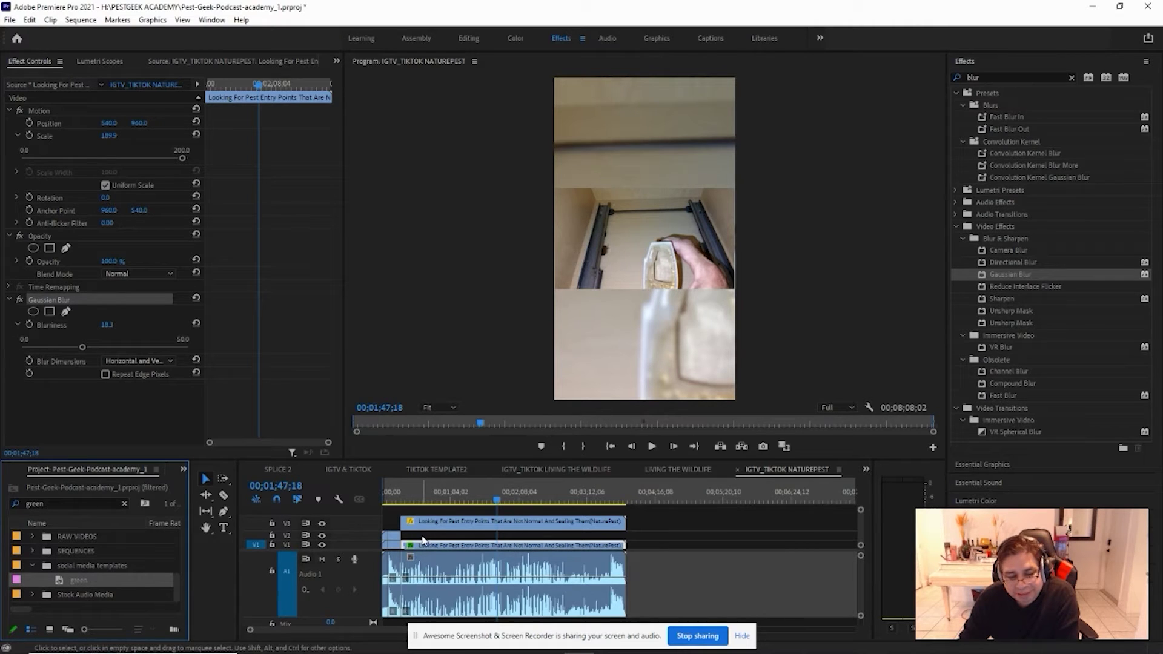
Step: Place the green color matte on V2 between the foreground and blurred clips and extend it to the clips' end
drag(60, 582, 408, 536)
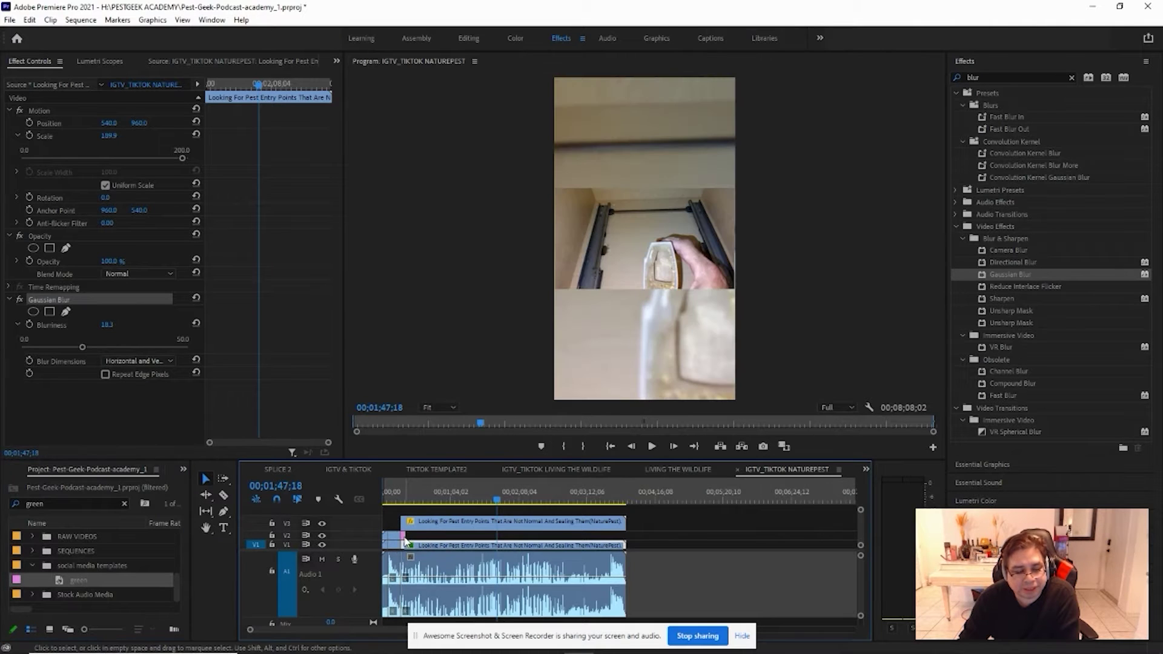
drag(408, 536, 626, 536)
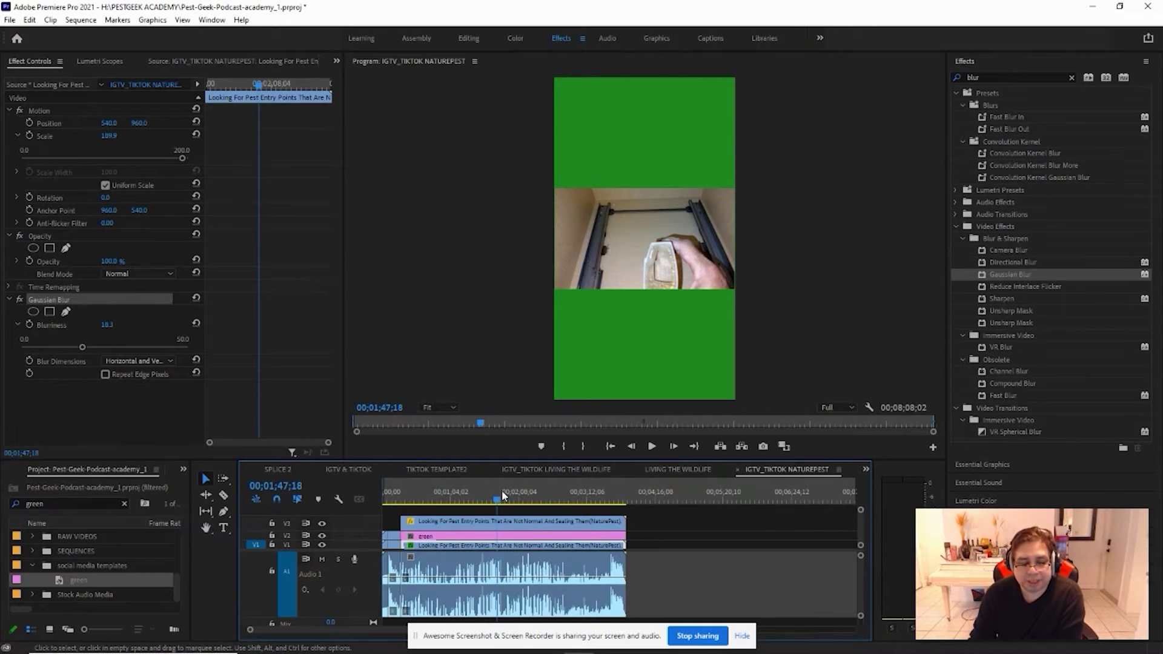
drag(498, 505, 476, 501)
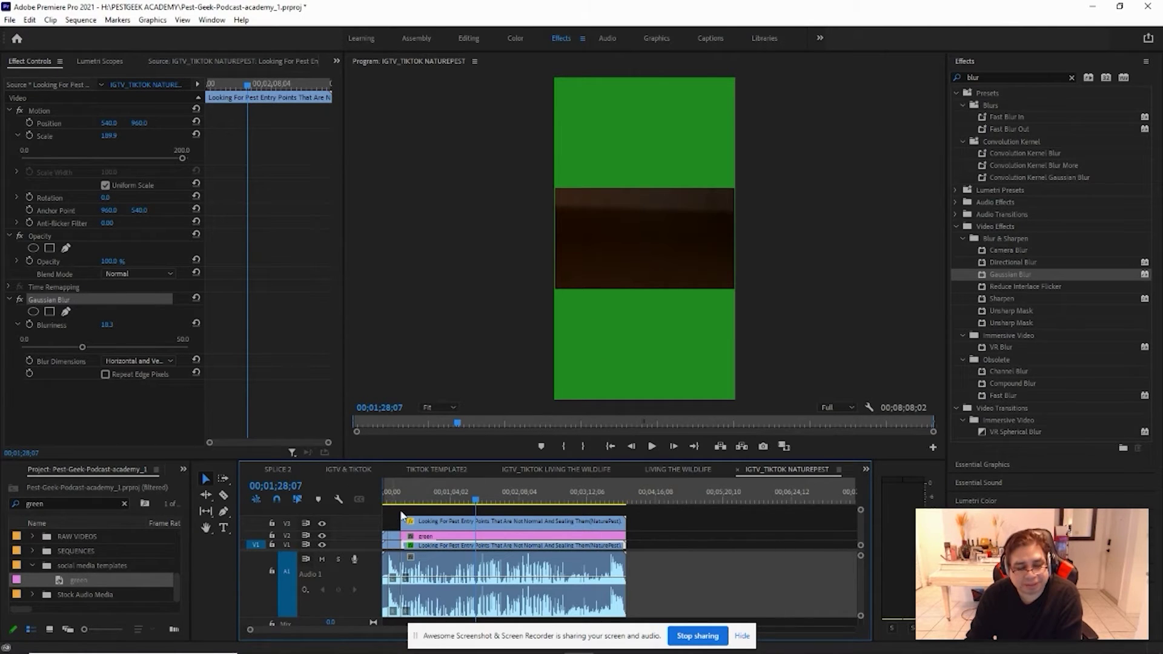
Step: Set the blend mode of the green matte on V2 to Multiply
click(445, 538)
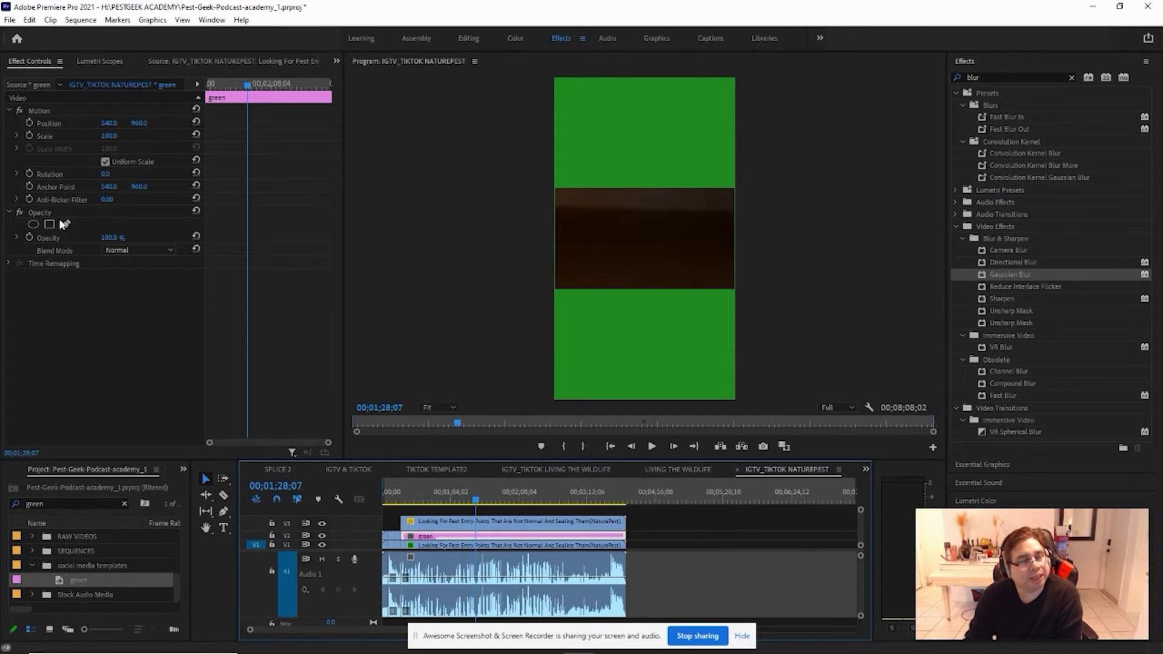
click(135, 251)
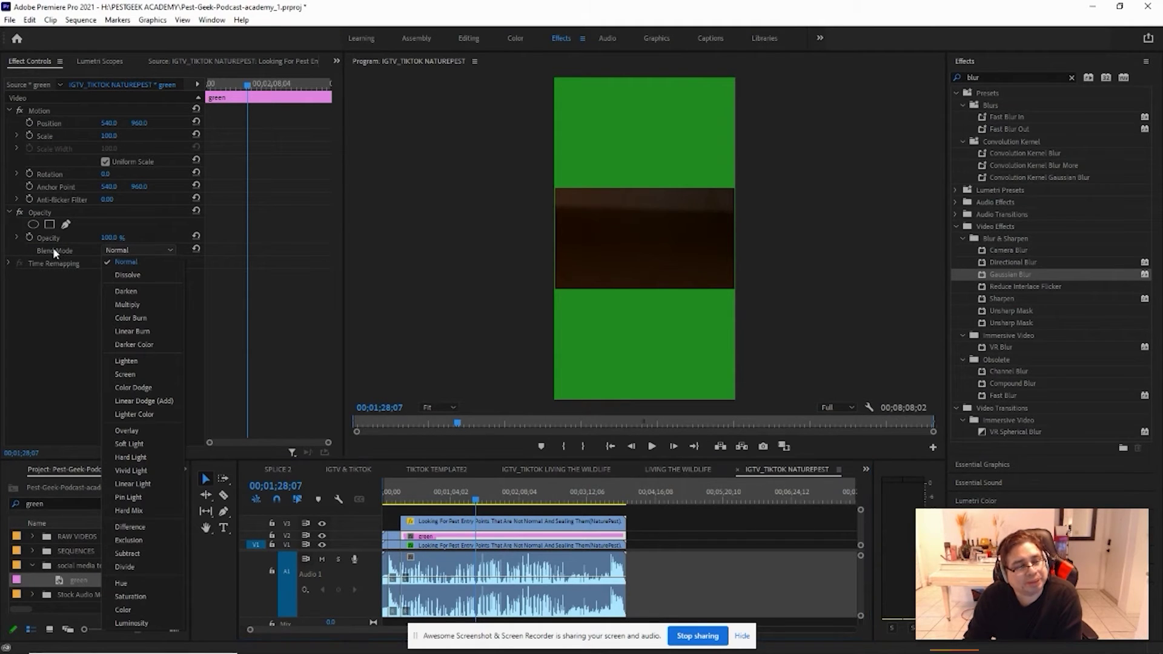
click(446, 541)
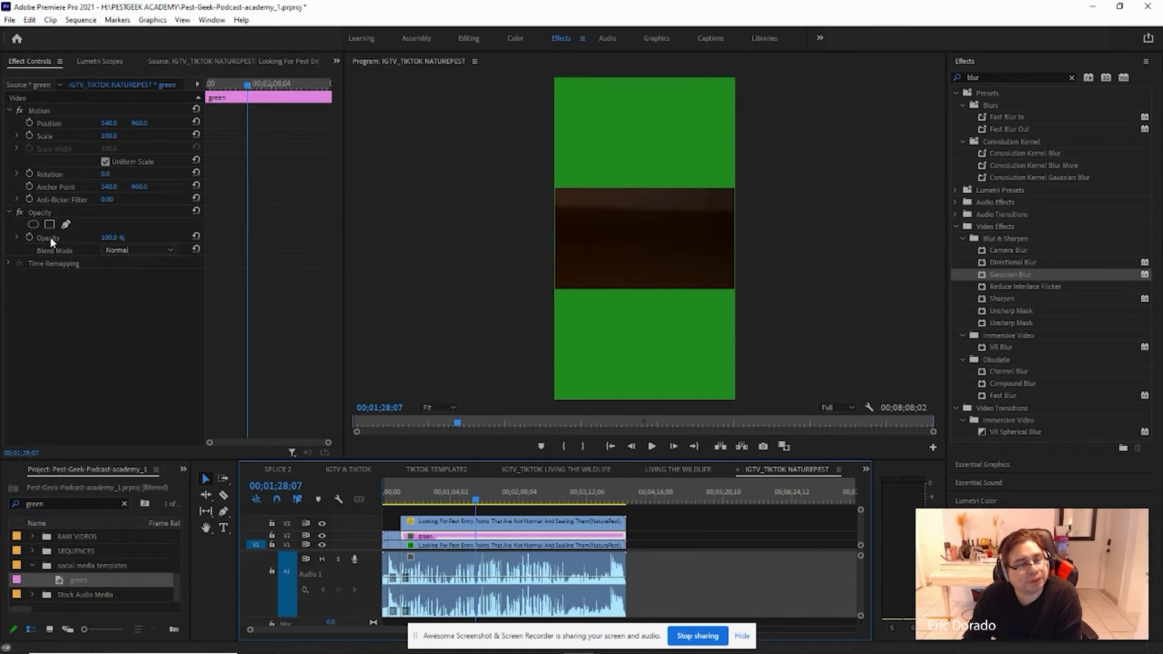
click(79, 236)
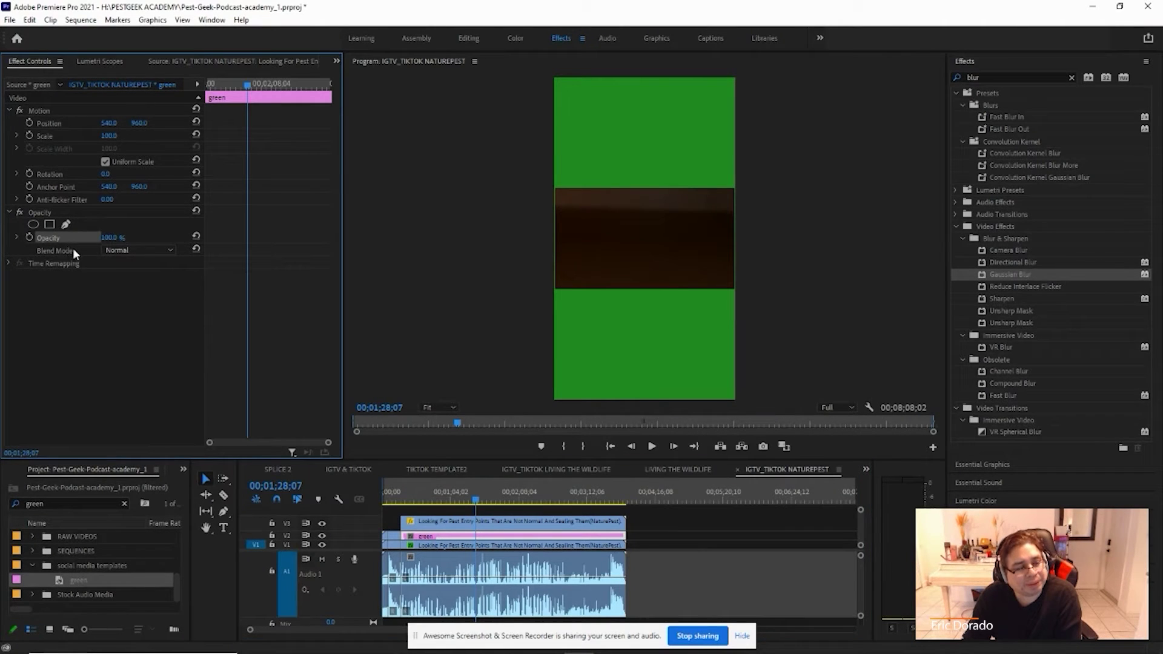
click(153, 250)
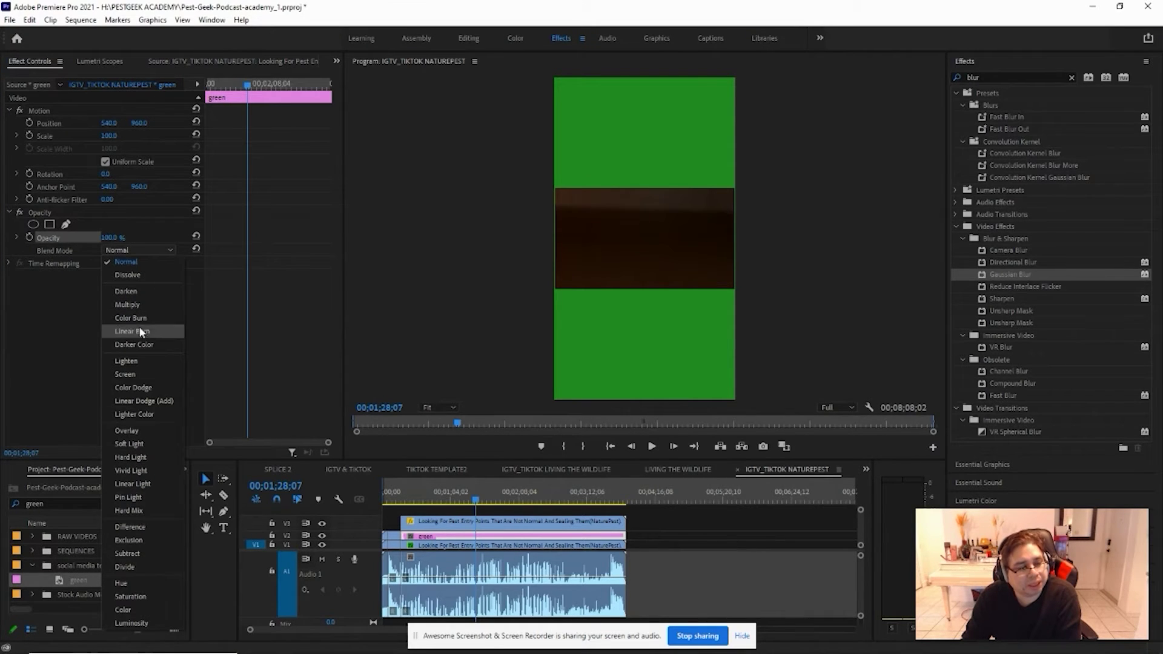
click(130, 304)
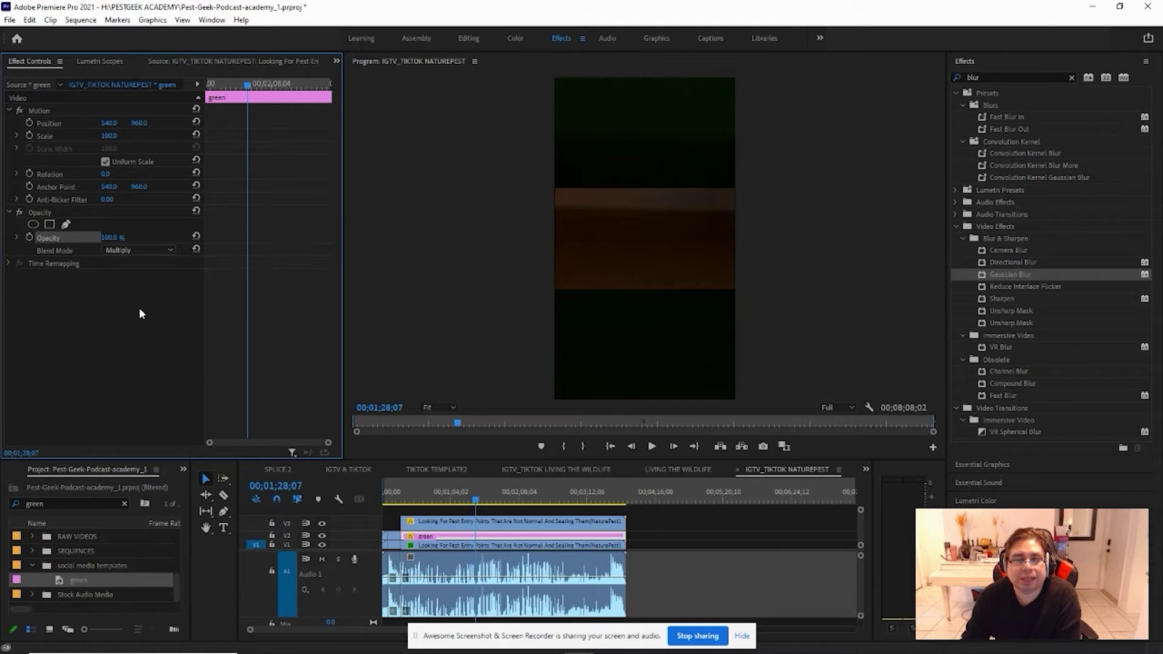
Step: Preview the green-tinted blurred background at several points along the sequence
drag(477, 499, 494, 502)
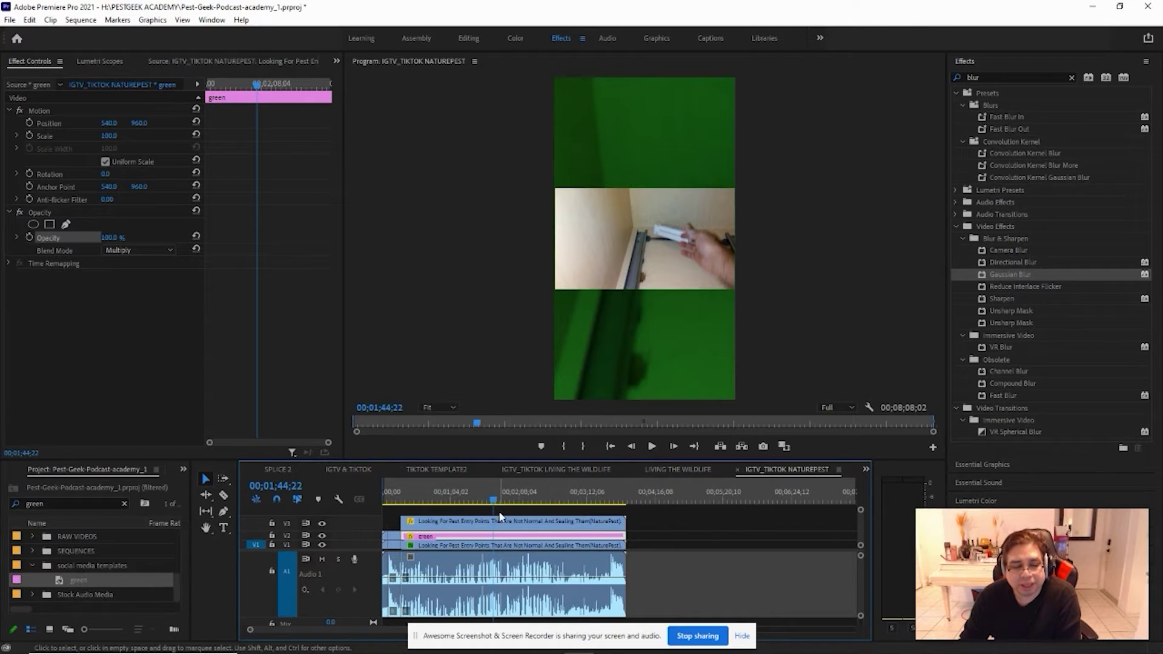
drag(494, 501, 519, 501)
key(space)
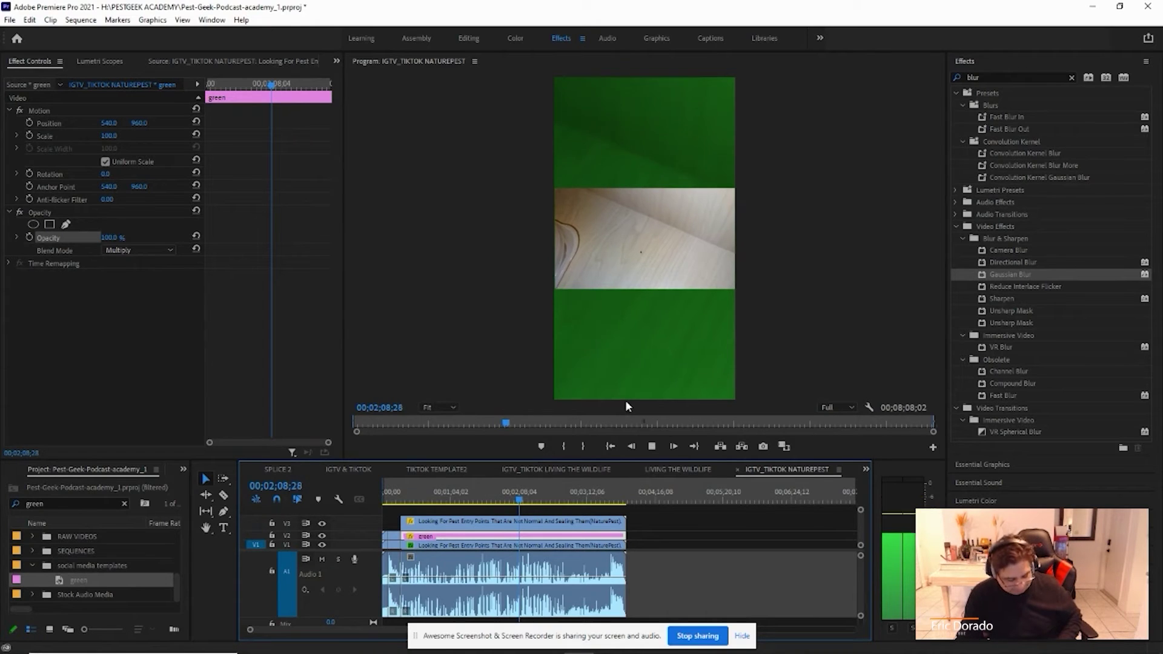
key(space)
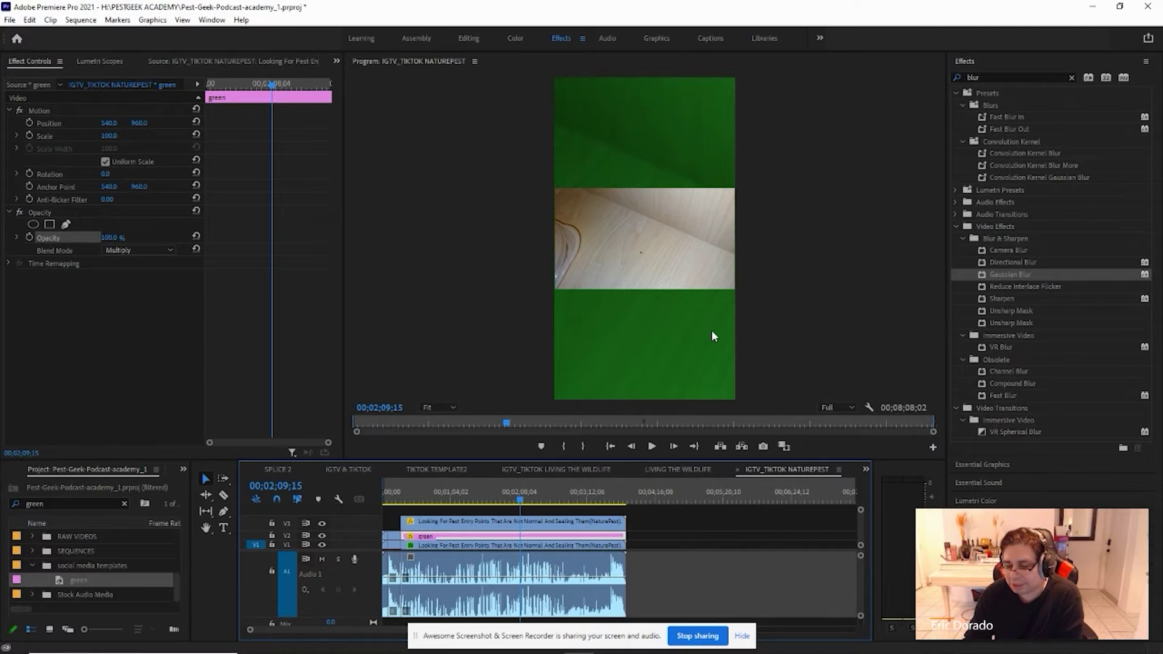
drag(520, 503, 502, 501)
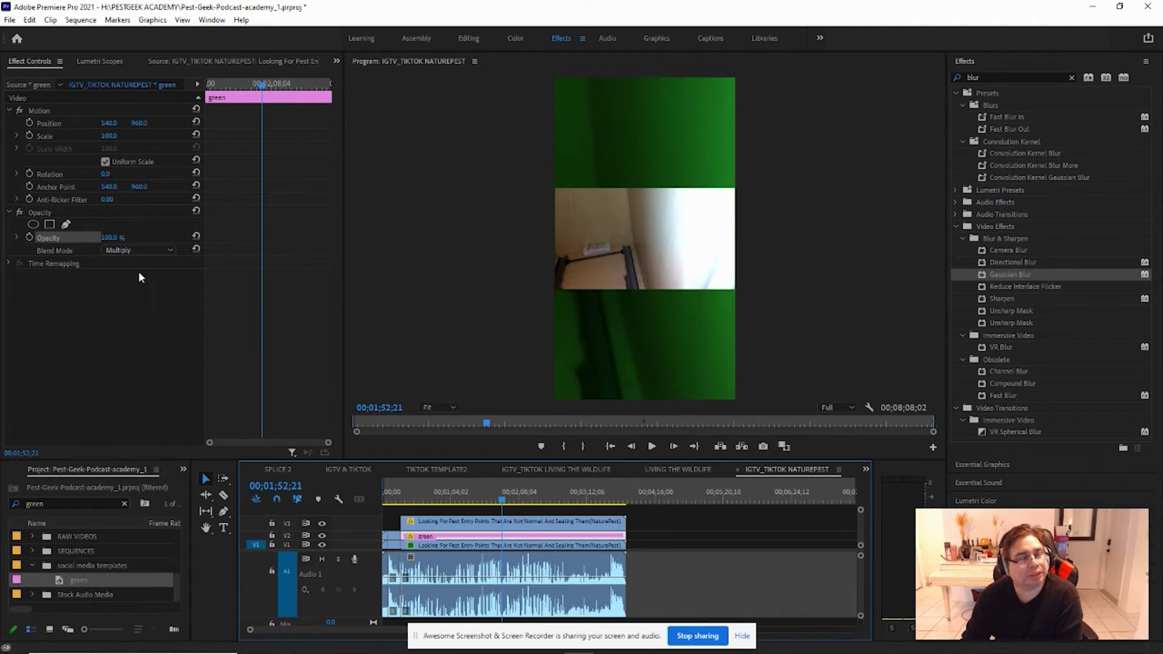
click(52, 110)
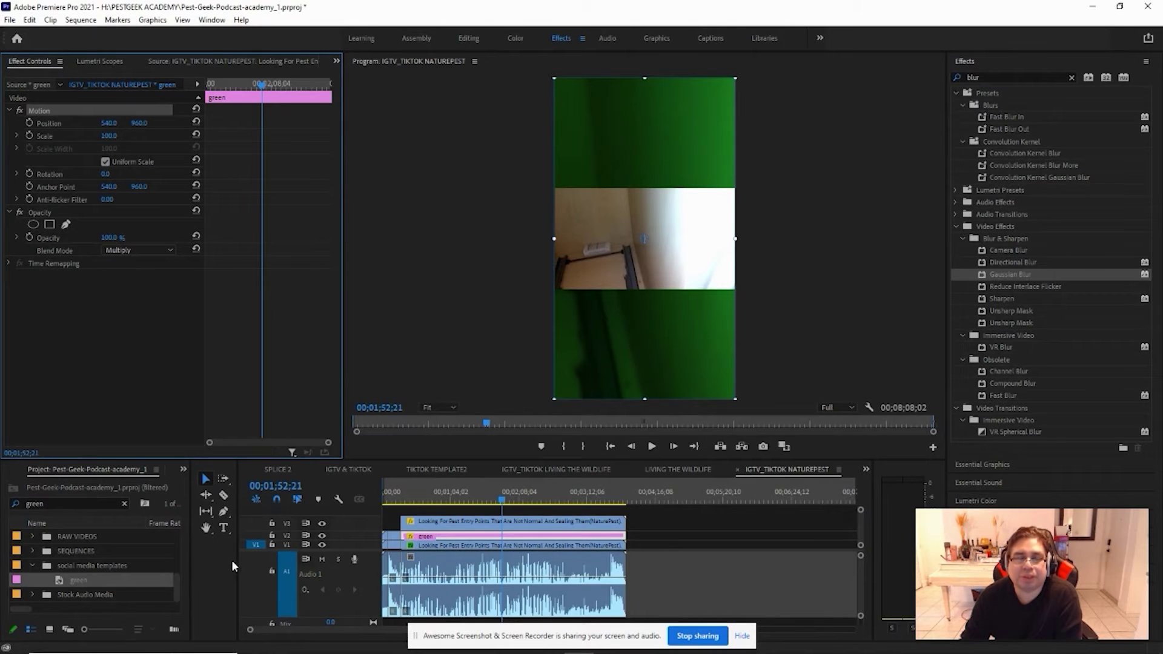
Step: Replace the project search for "green" with a search for "one"
click(173, 580)
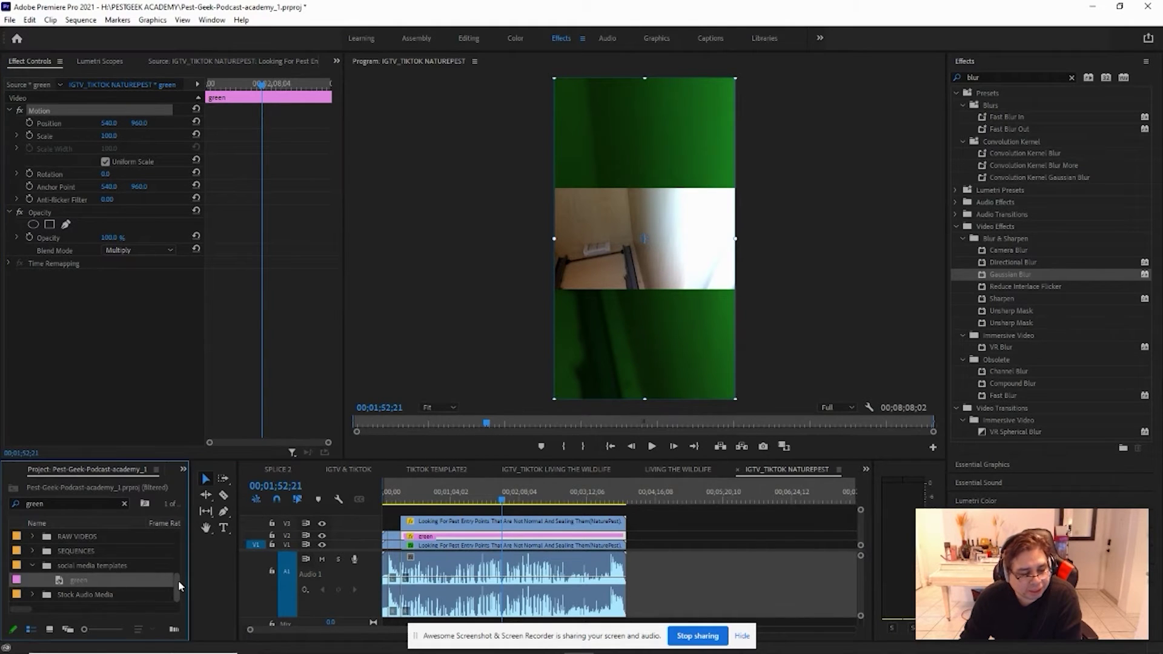
scroll(178, 582, up, 1)
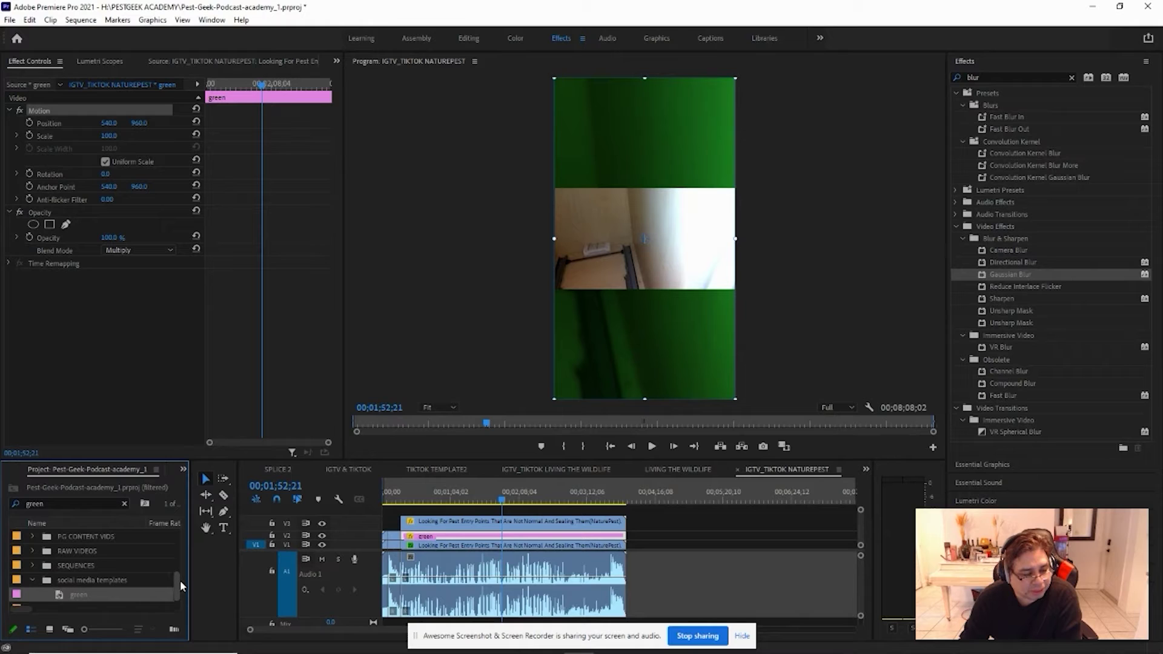
click(125, 505)
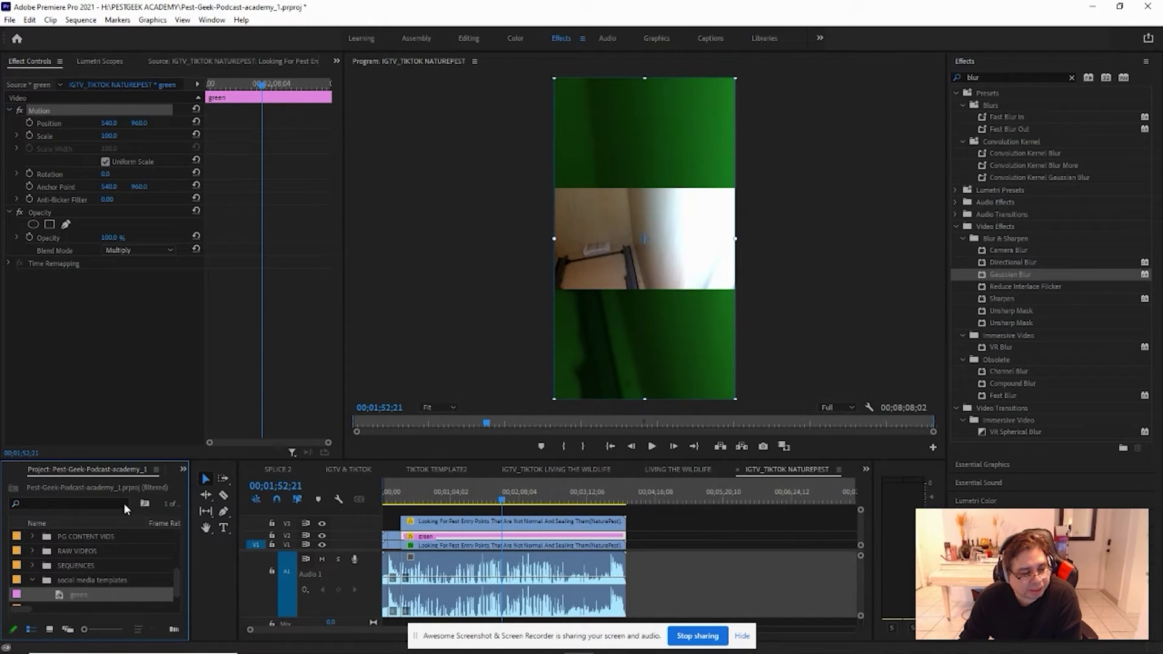
click(60, 503)
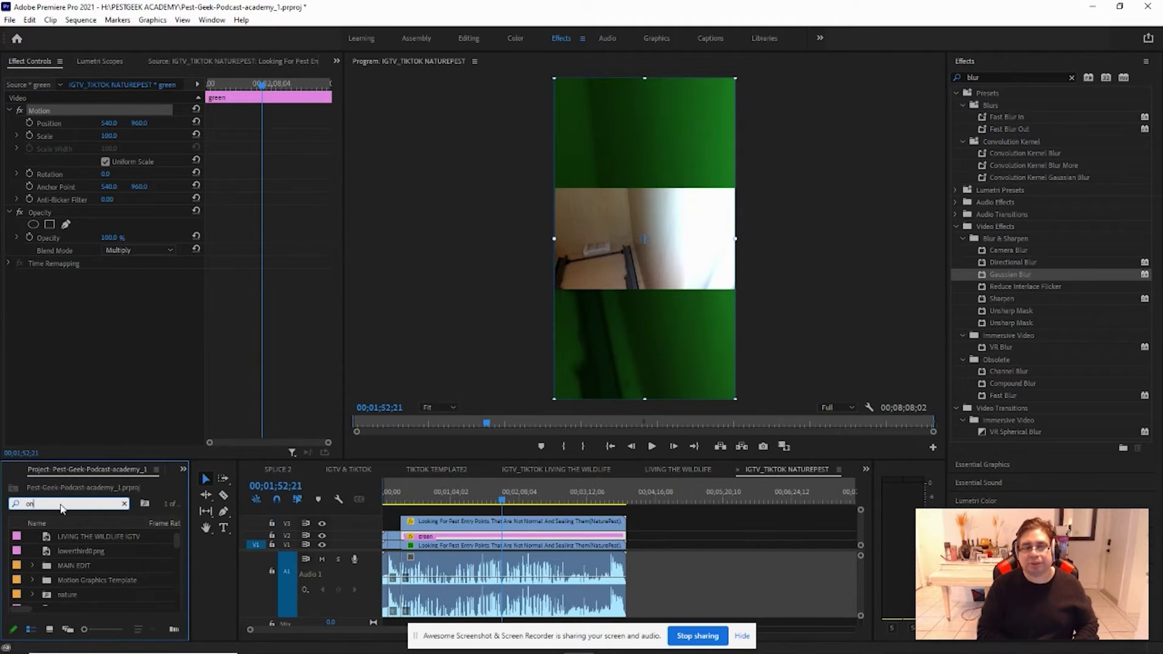
text(one)
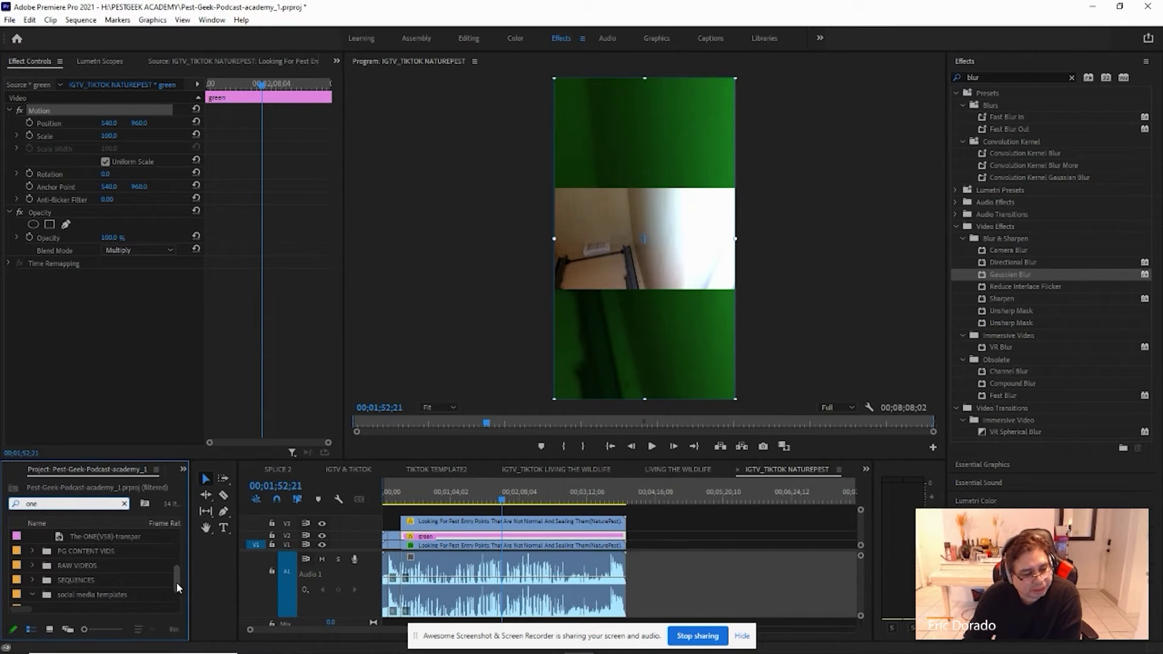
Step: Place The-ONE(VS8)-transparency.png on V4 above the foreground clip and extend it to the clips' end
click(92, 537)
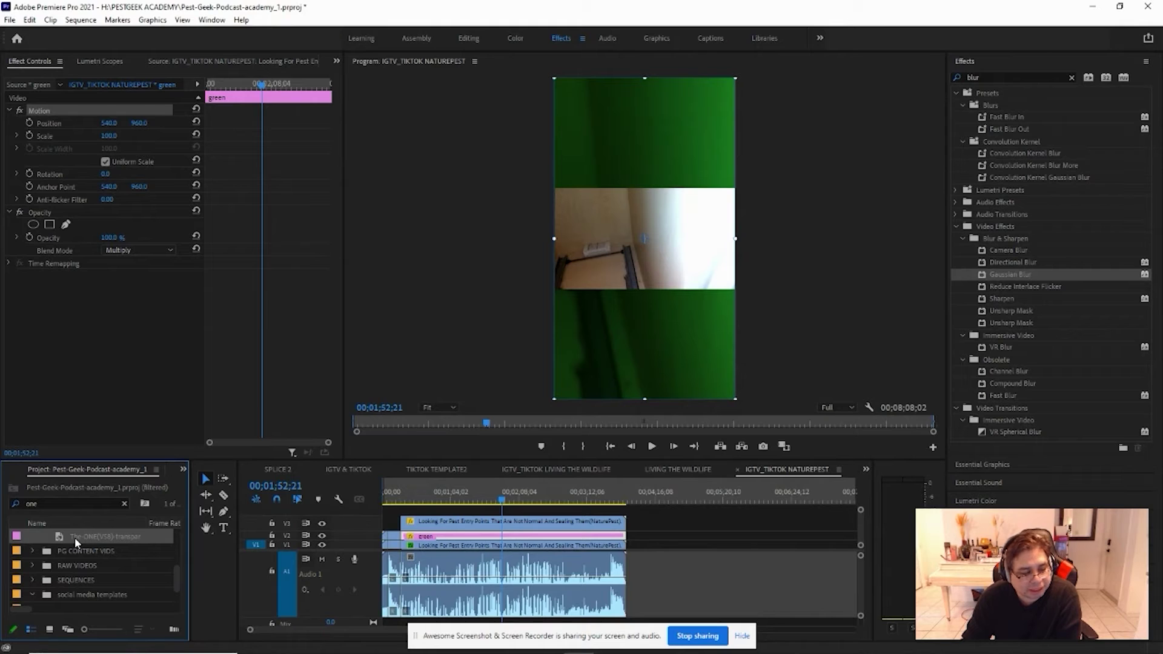
click(75, 537)
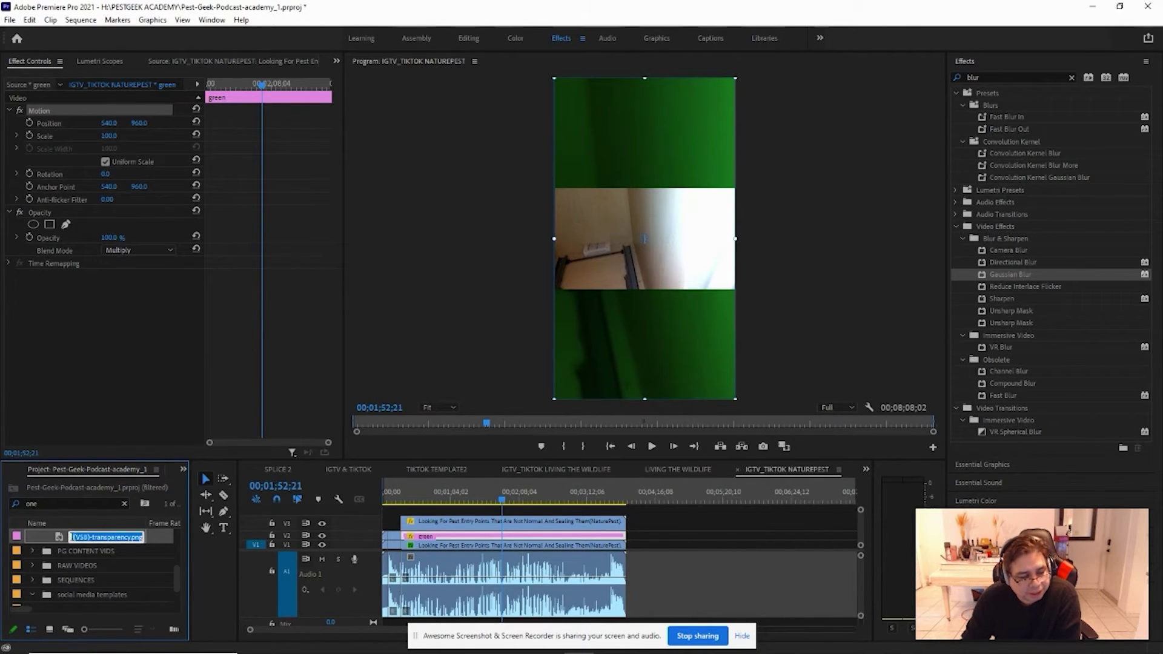
click(59, 540)
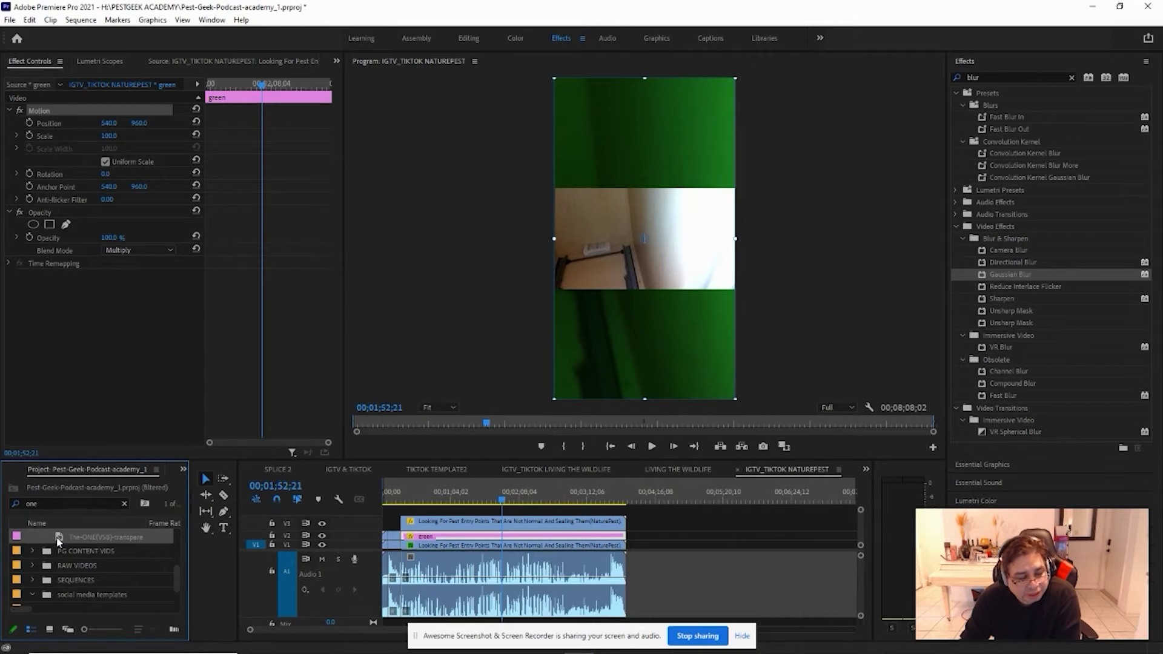
drag(58, 541, 407, 516)
click(404, 492)
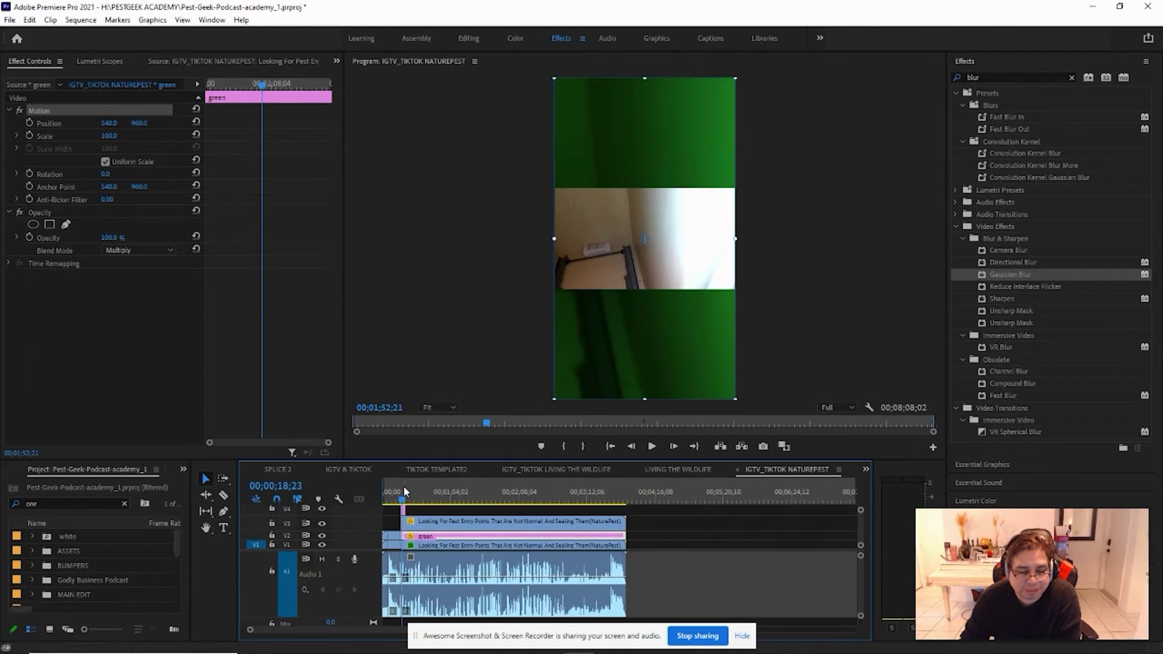
drag(411, 509, 626, 507)
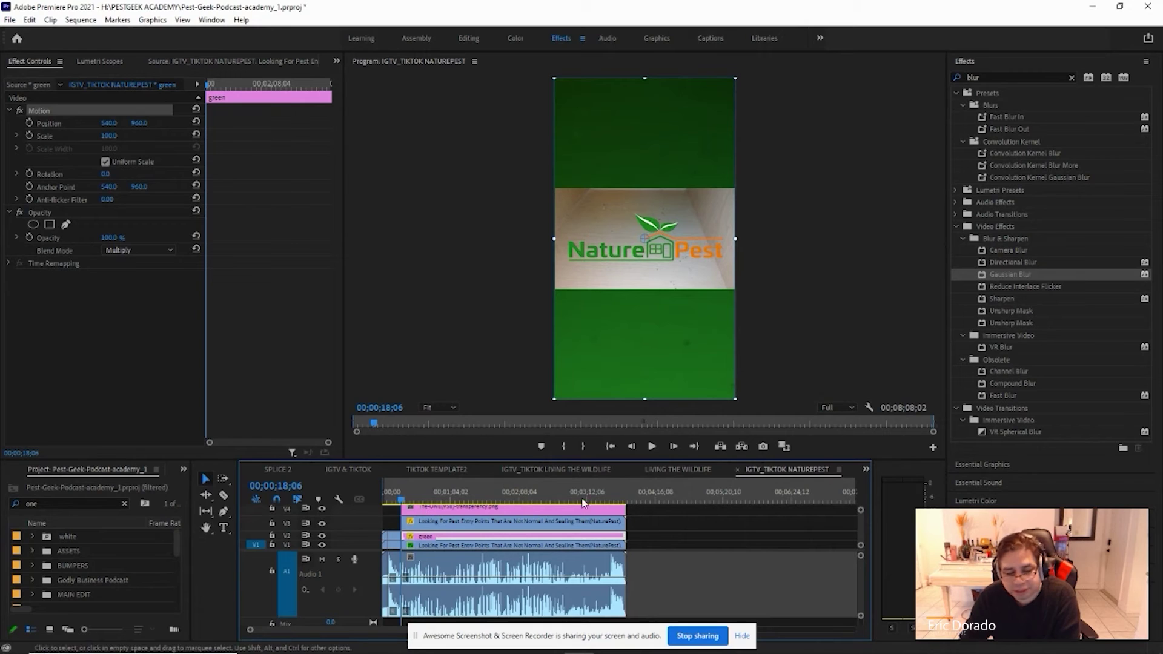
drag(407, 505, 438, 501)
Step: Try to reposition the logo overlay in the frame, and undo the move
click(479, 511)
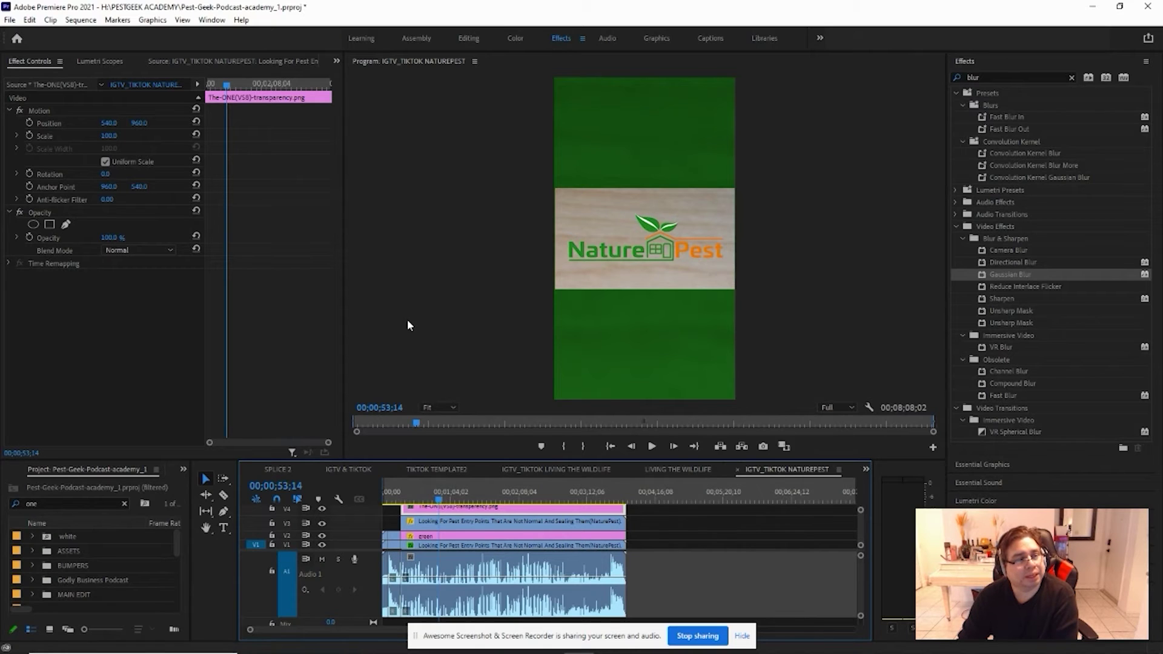
click(40, 111)
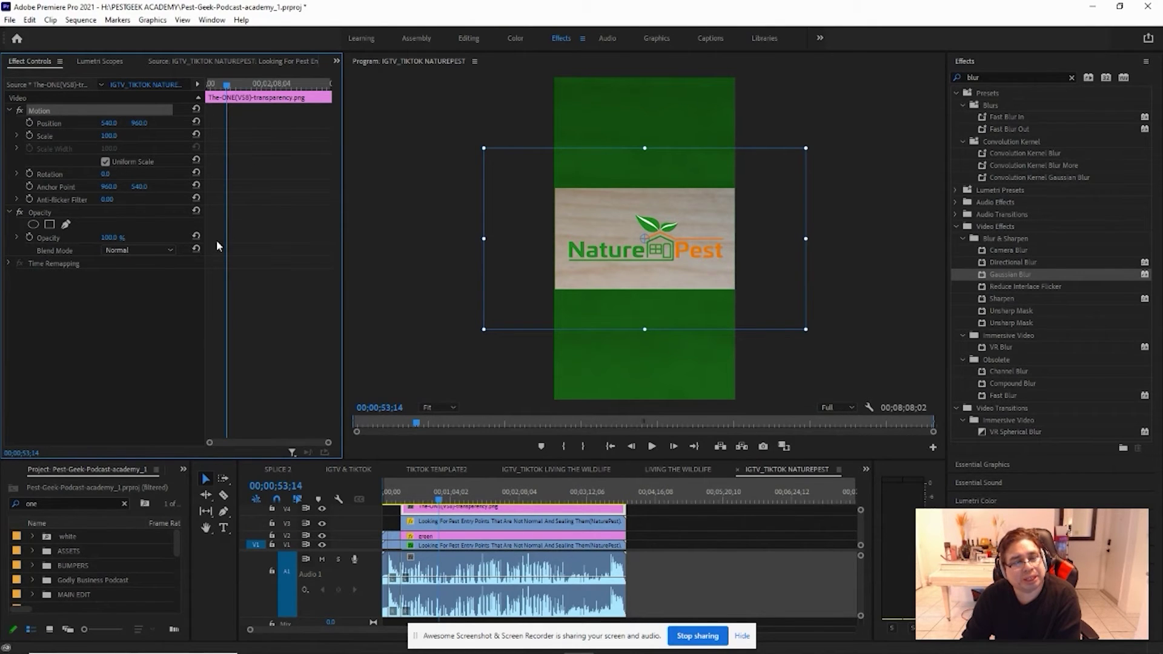
drag(619, 231, 590, 205)
key(ctrl+z)
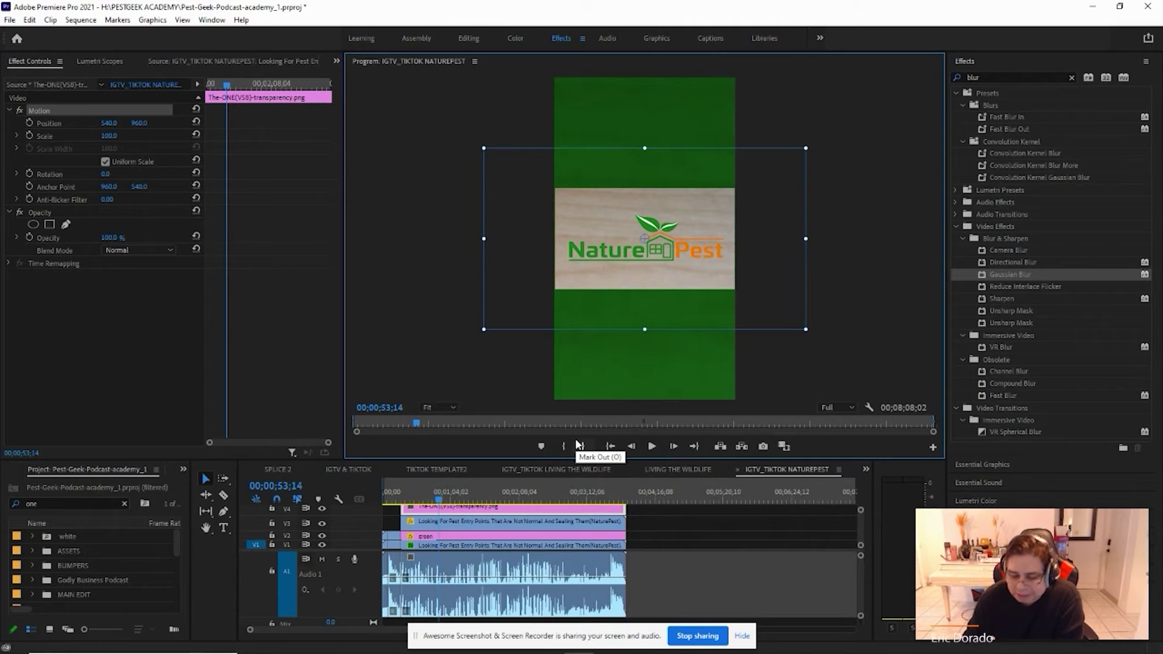
Step: Display the Motion bounding box of the foreground clip on V3 and of the logo on V4 to compare them
click(512, 526)
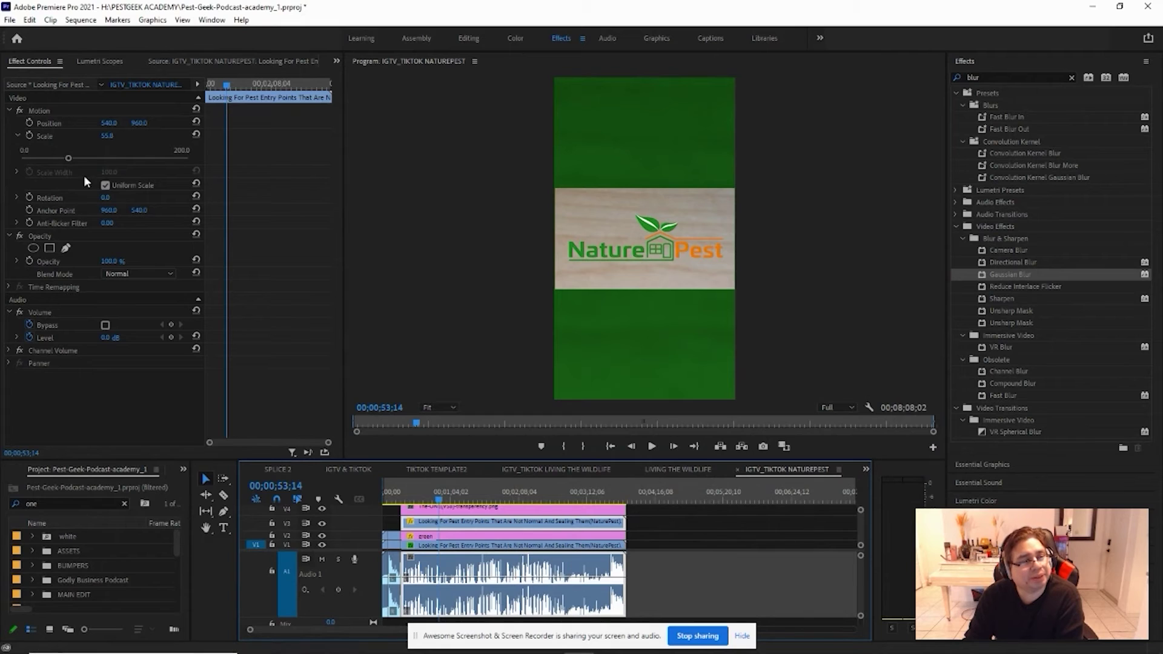
click(48, 110)
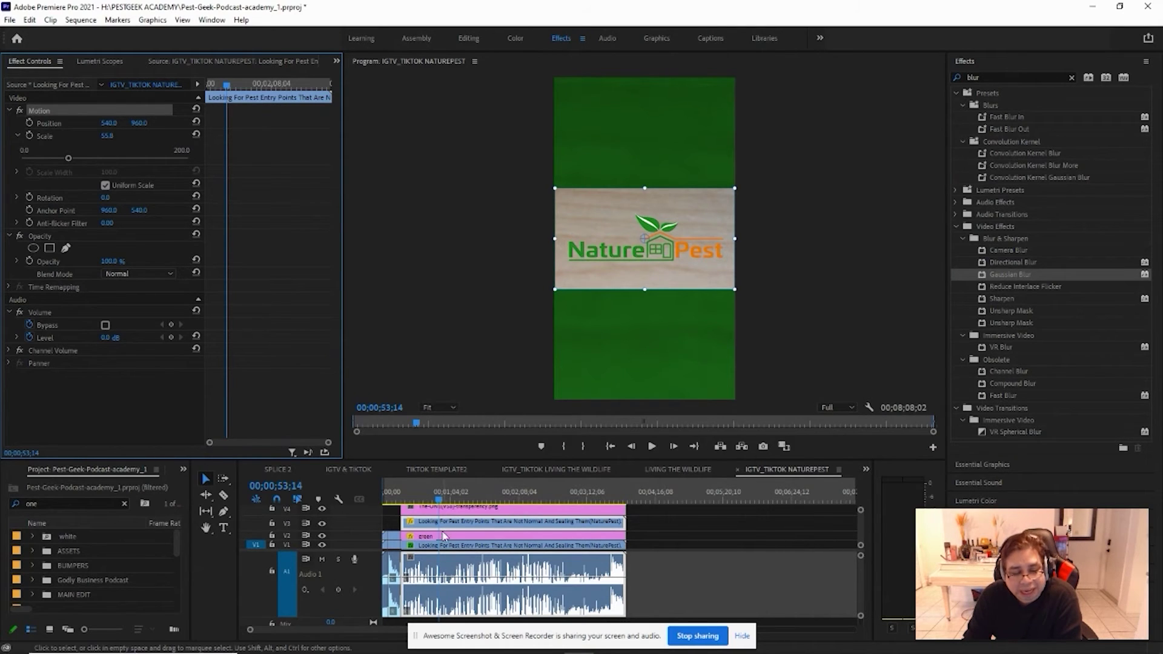
click(497, 513)
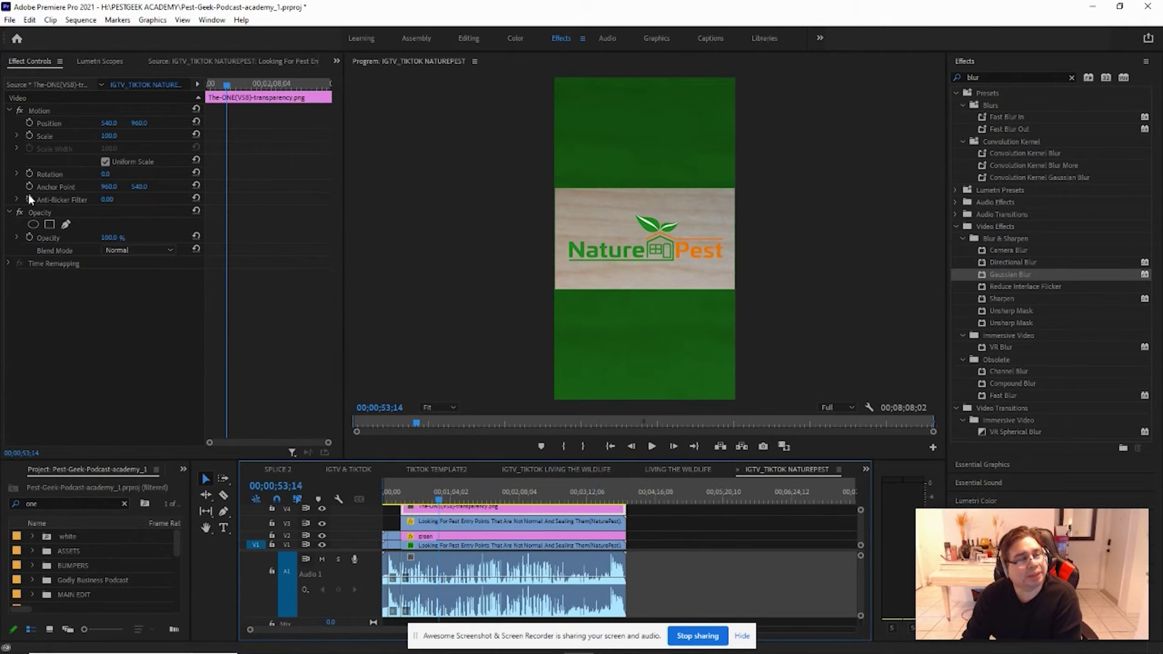
click(39, 111)
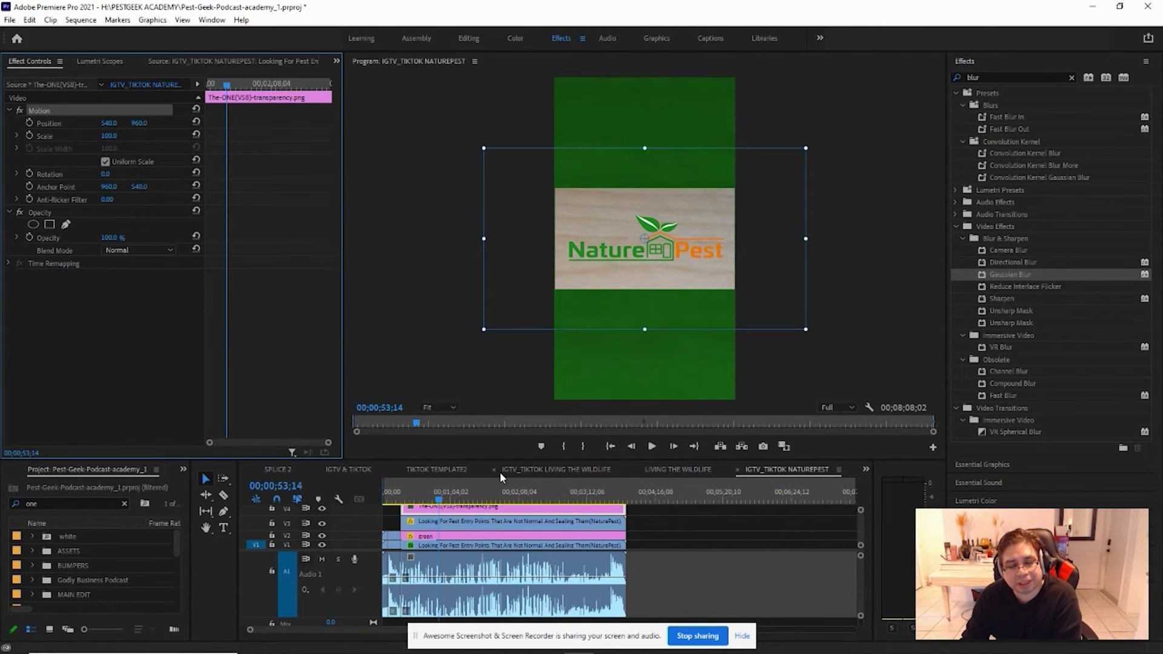
Step: Move the logo into the green band above the foreground clip by setting its vertical position to 294
drag(603, 263, 663, 260)
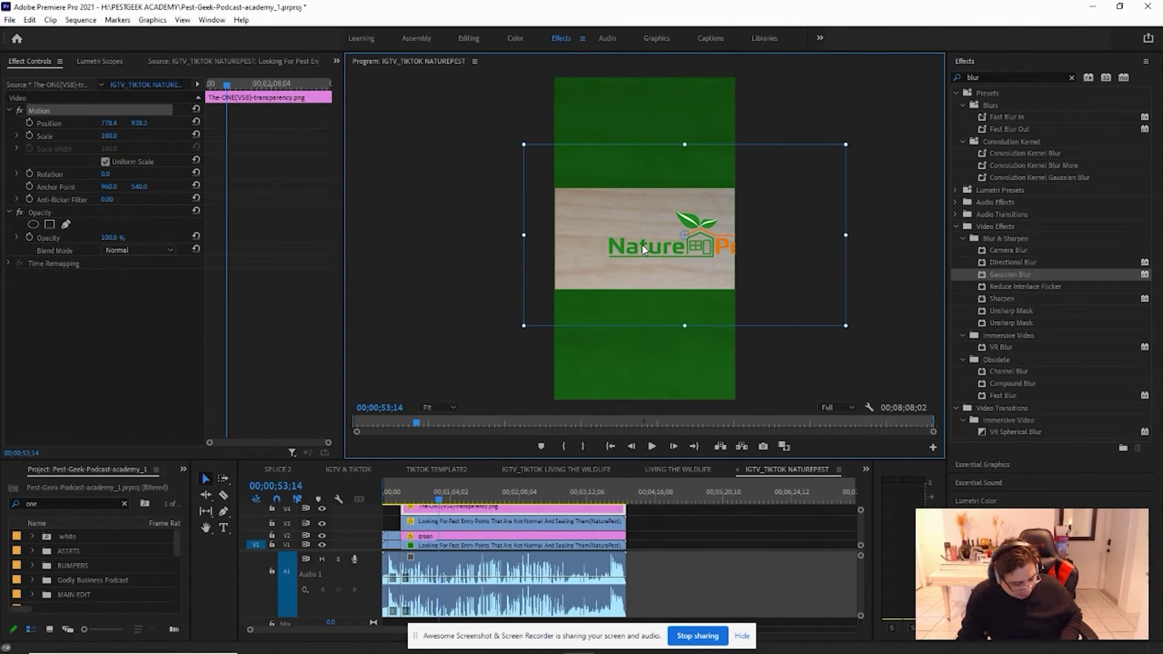
key(ctrl+z)
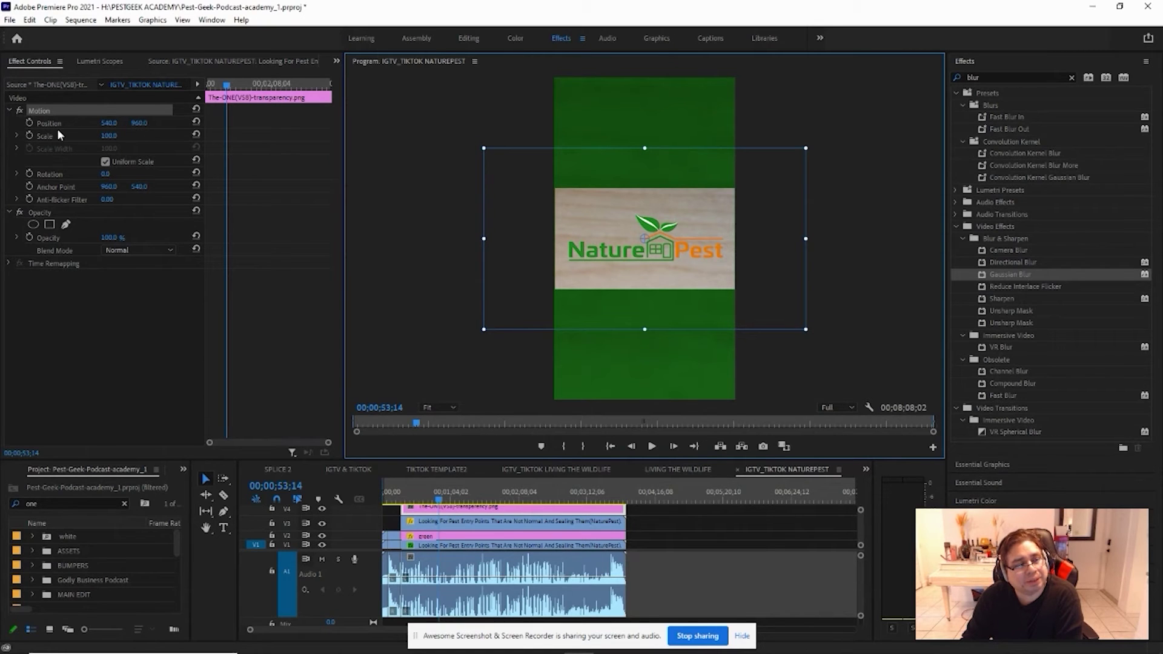
mouse_move(141, 125)
mouse_down()
mouse_move(112, 129)
mouse_move(162, 122)
mouse_move(42, 132)
mouse_move(132, 124)
mouse_move(27, 115)
mouse_move(158, 129)
mouse_up()
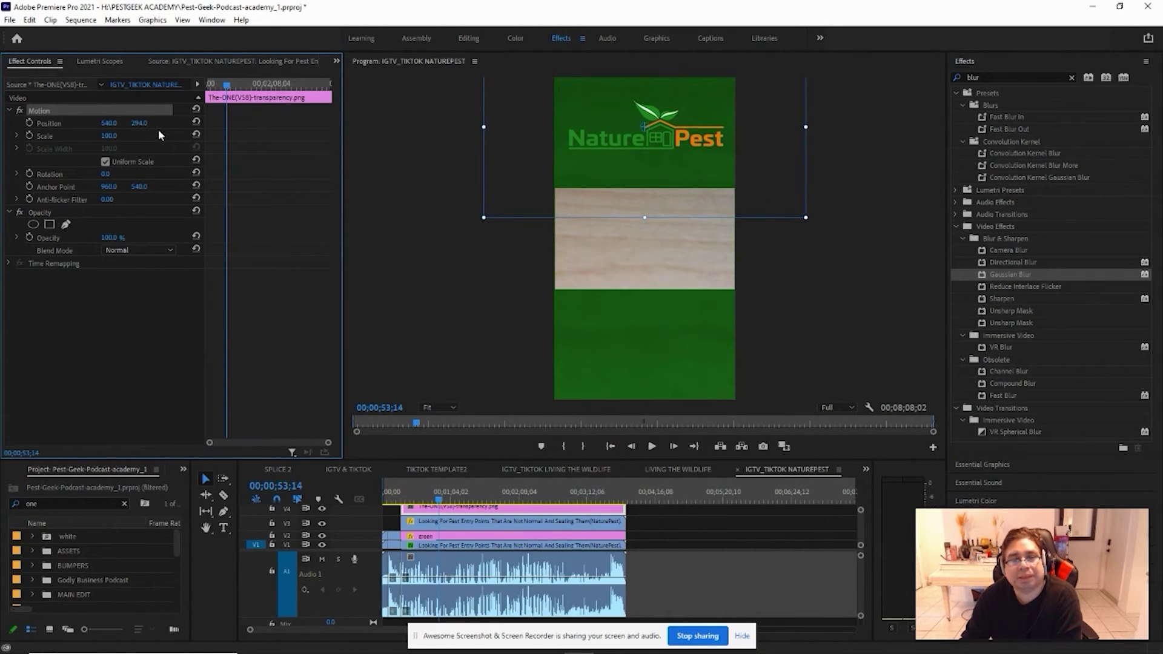
Step: Play the sequence from about half a minute in to check the logo placement, and save the project
click(412, 500)
key(space)
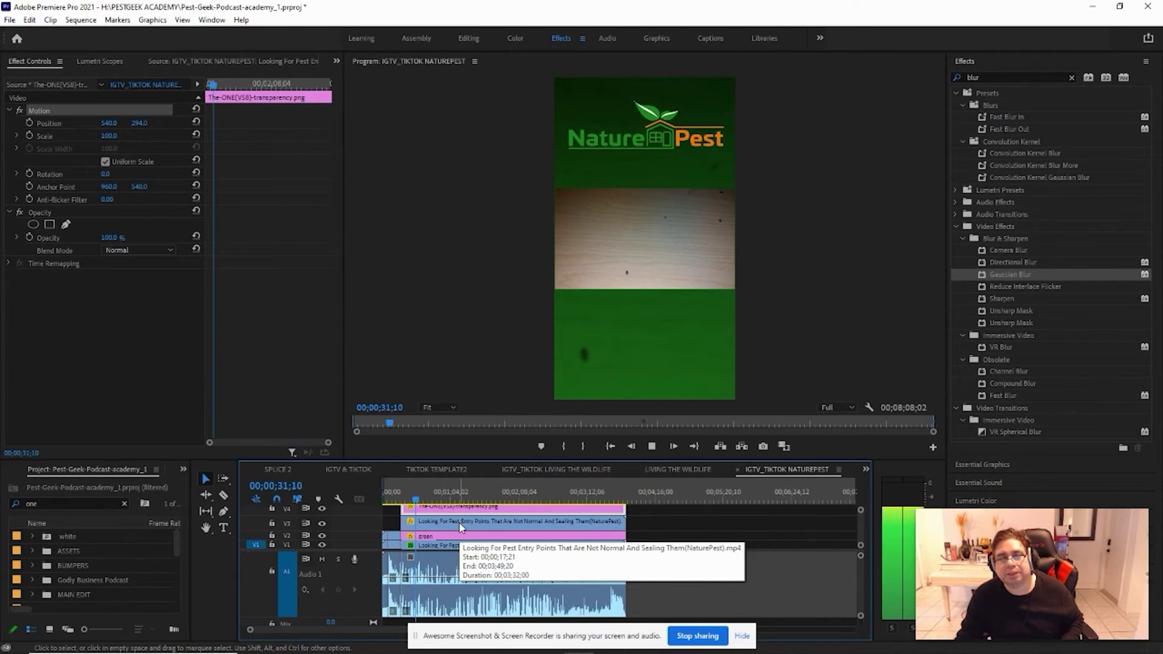
key(ctrl+s)
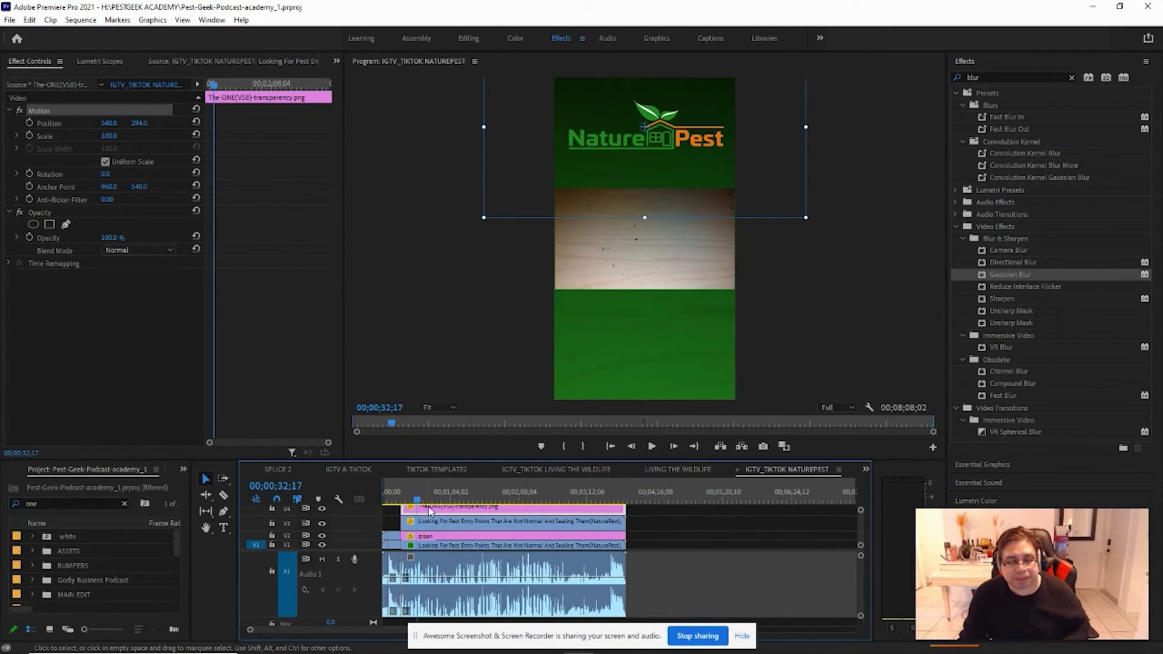
key(space)
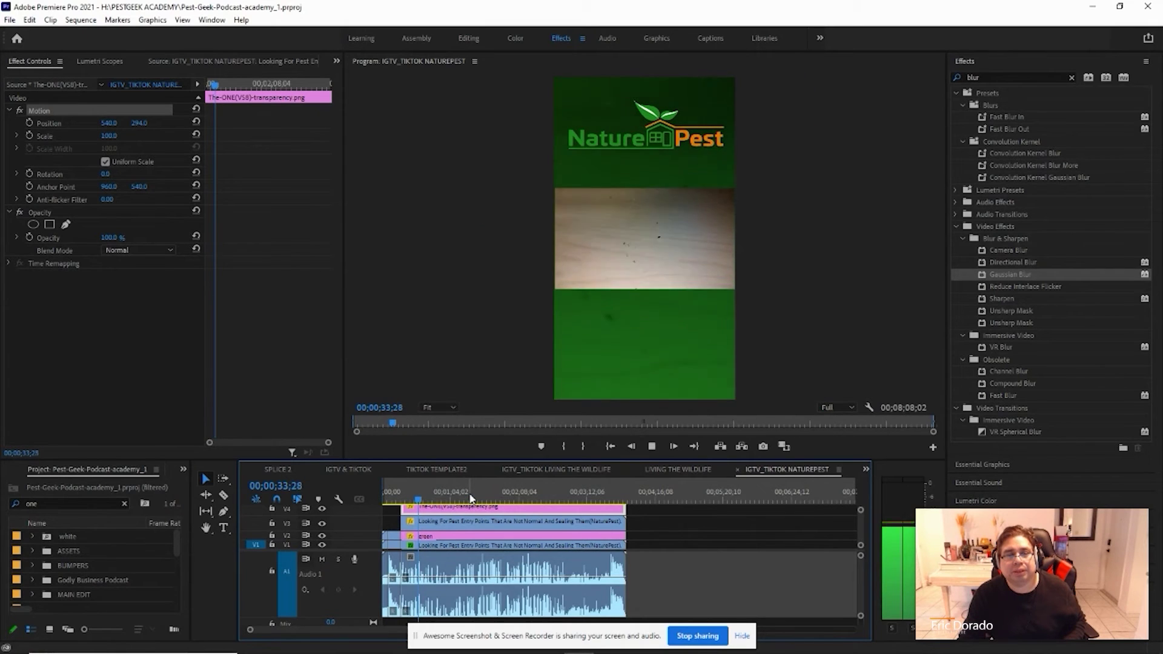
key(space)
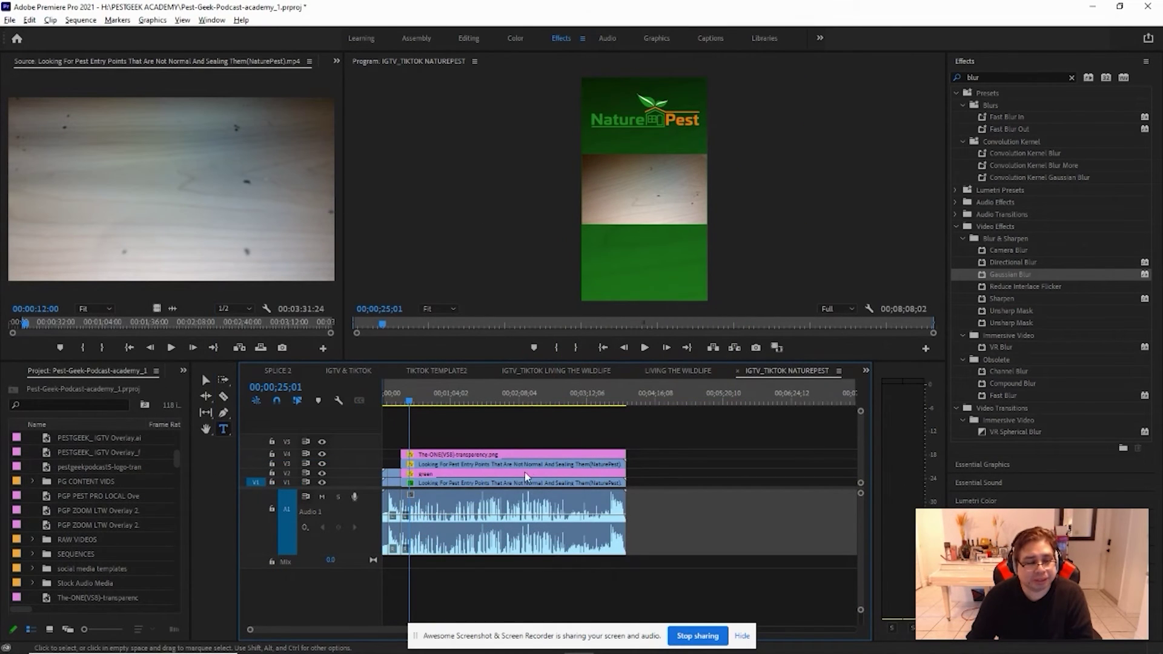
Step: Create a new legacy title named "naturepest topic" with the default video settings
click(10, 20)
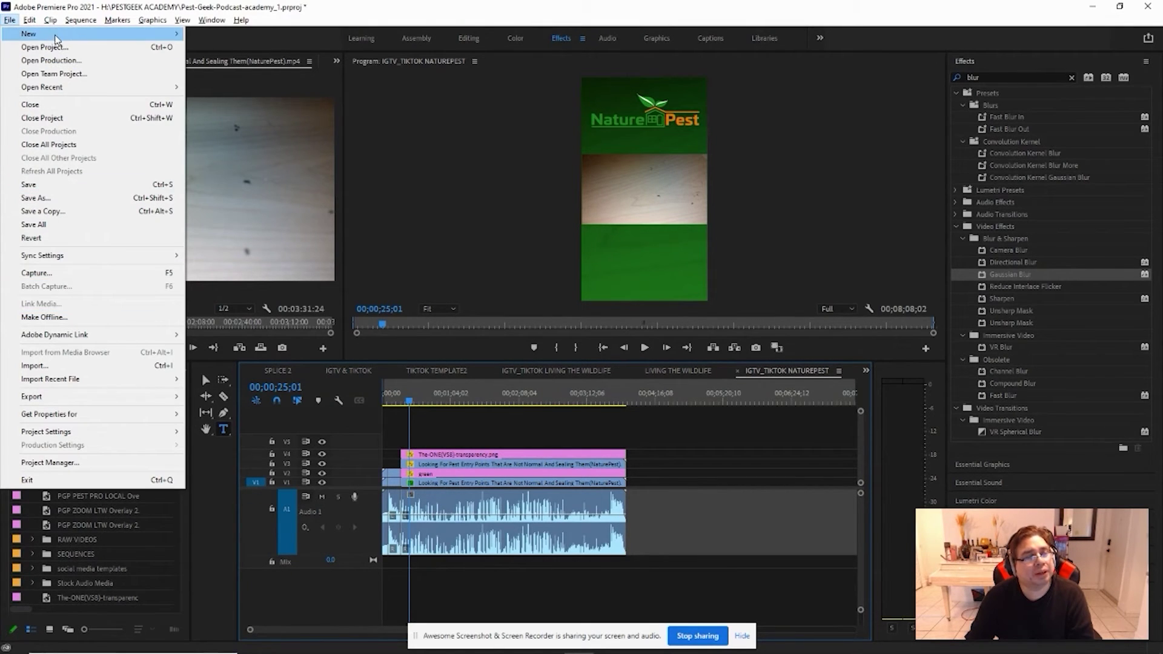
mouse_move(62, 35)
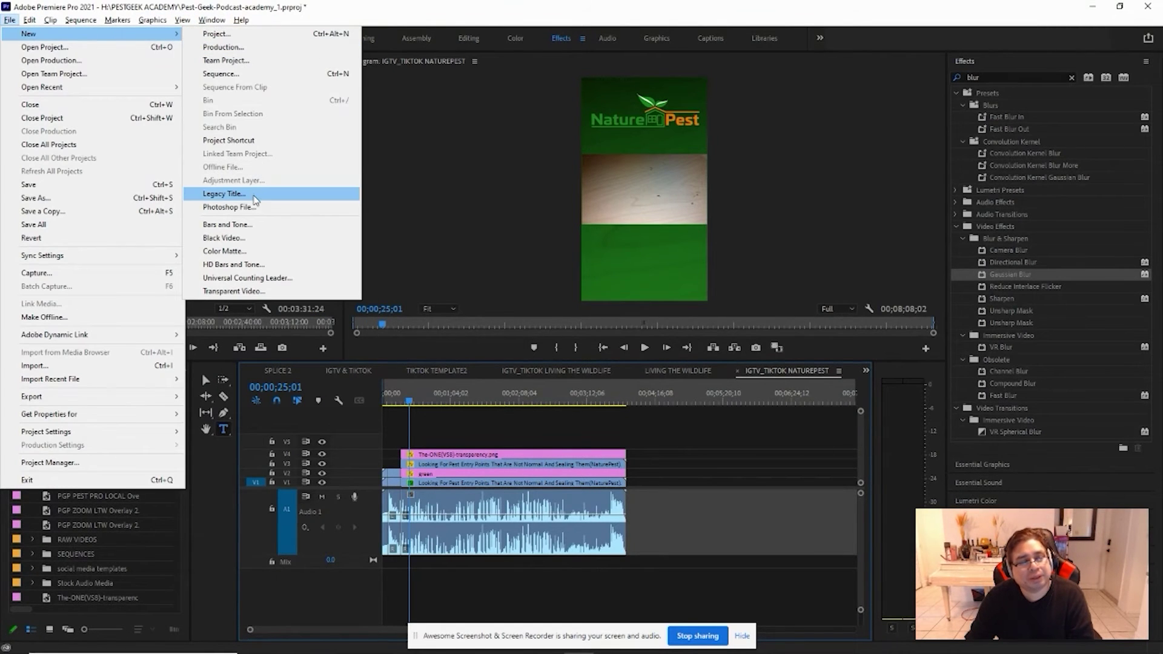
click(255, 198)
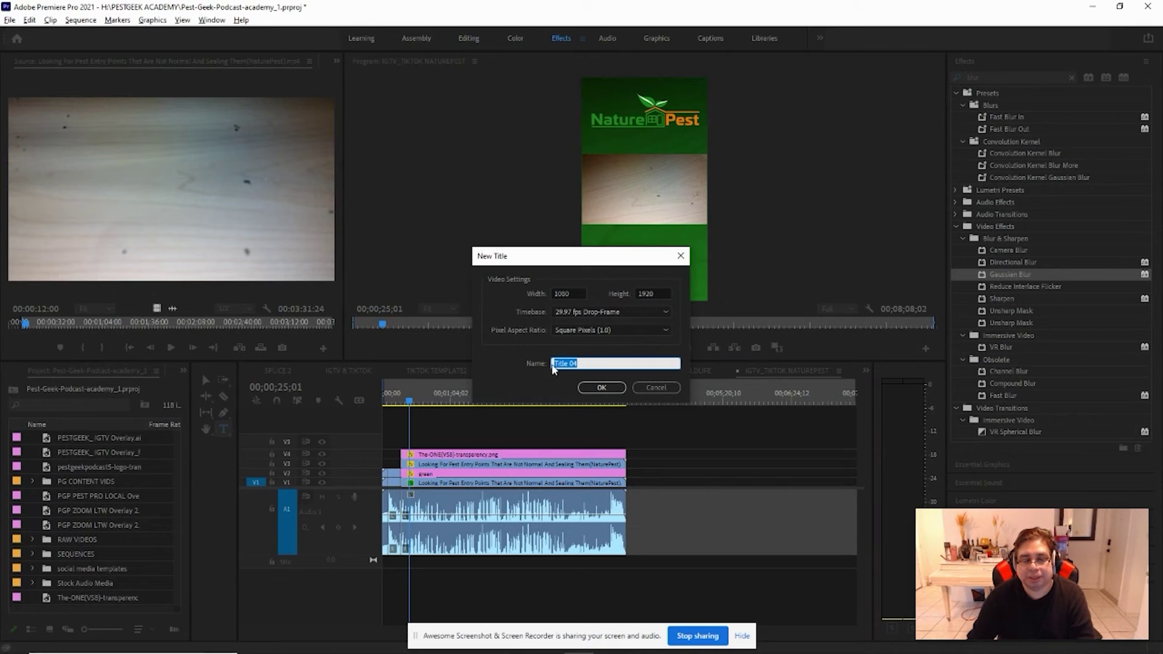
text(ne)
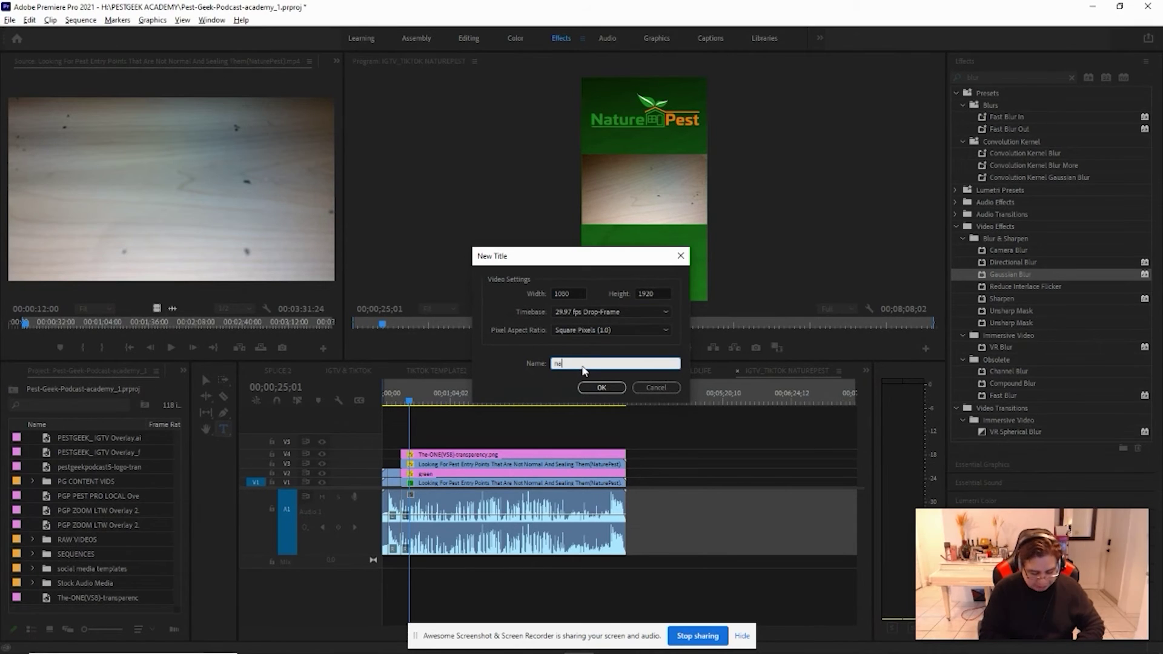
text(turepest to)
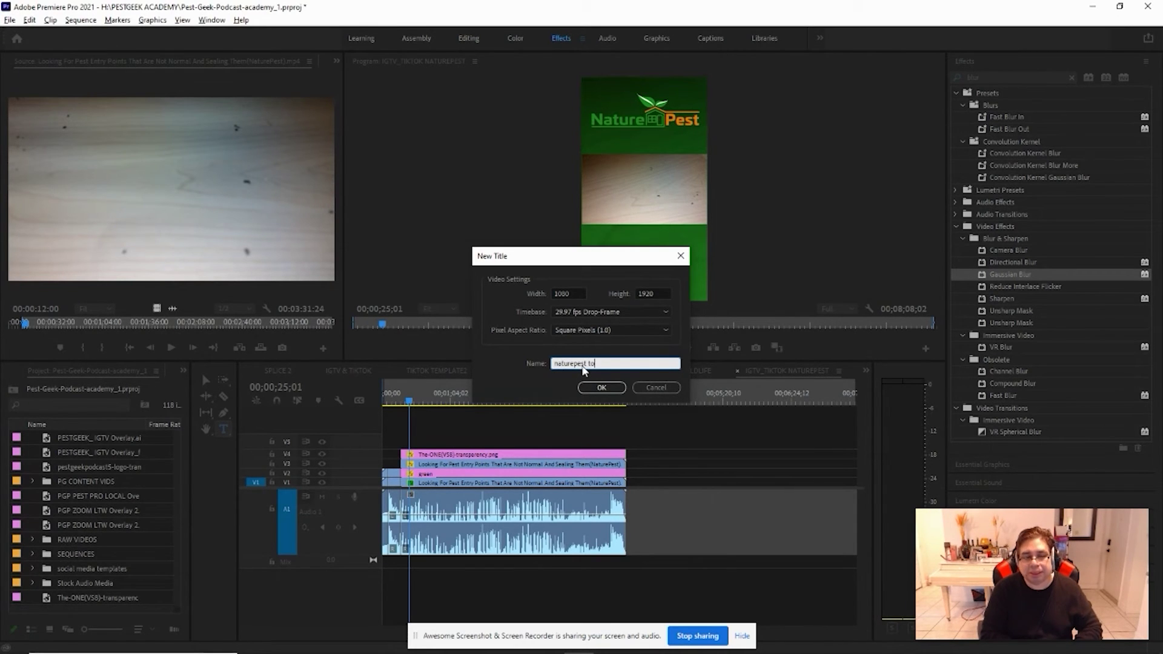
text(pic)
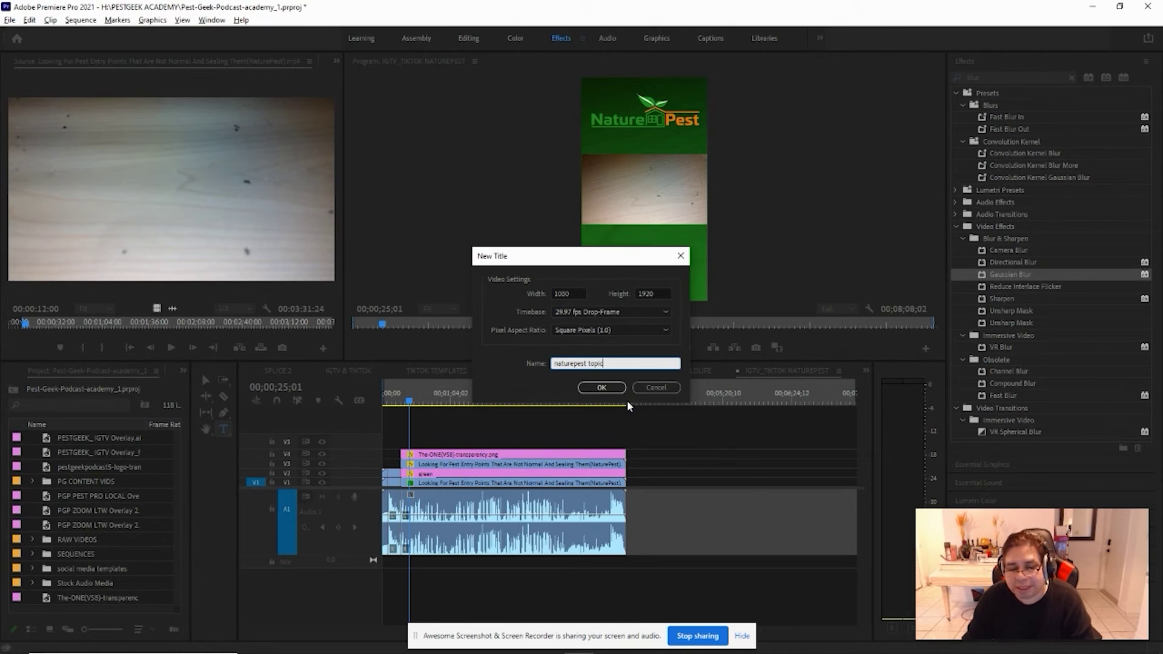
click(602, 388)
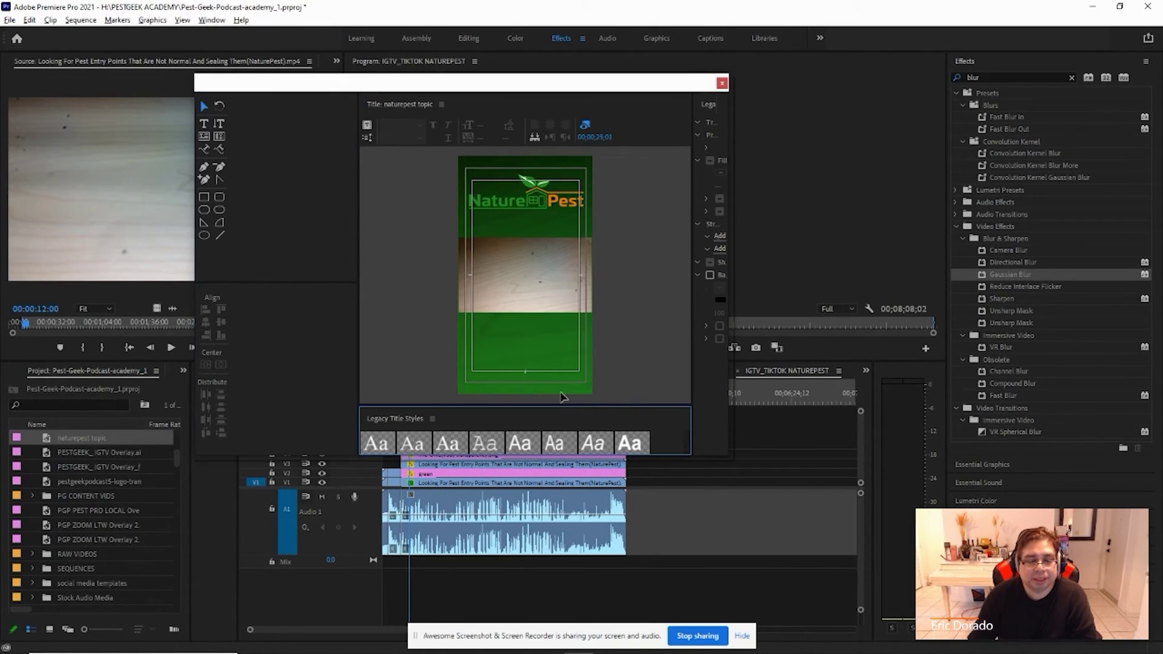
Step: Draw an area text box about 887 by 436 below the clip reading "Looking For Pest Entry Points That Are Not Normal And Sealing Them(NaturePest)"
drag(582, 85, 598, 132)
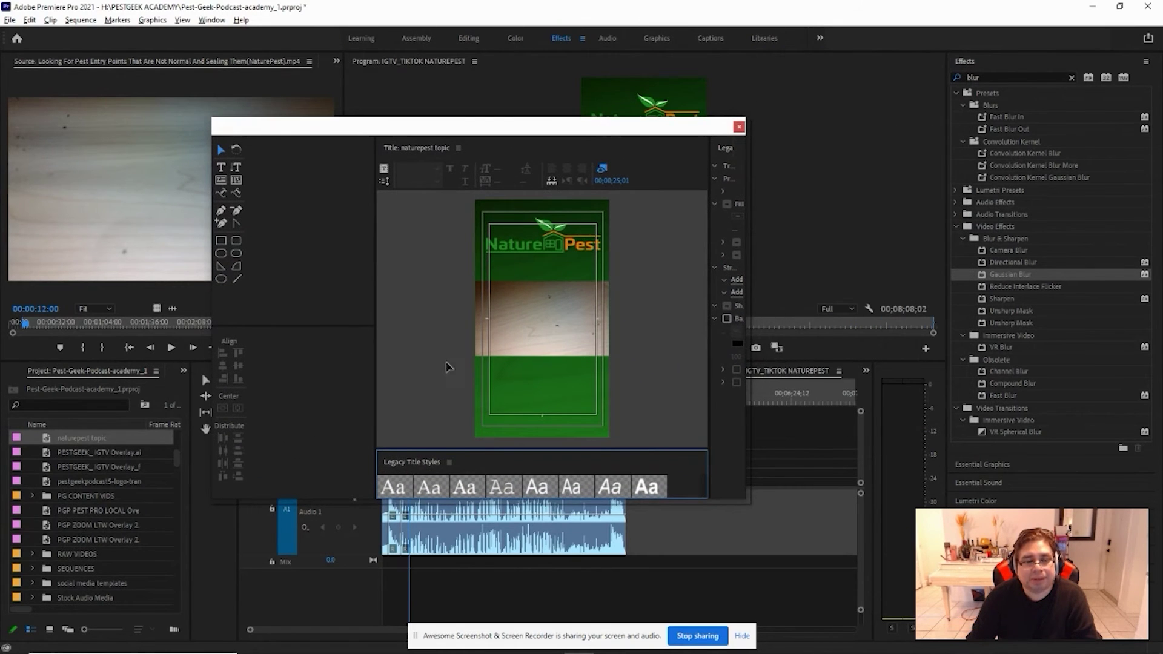
click(221, 183)
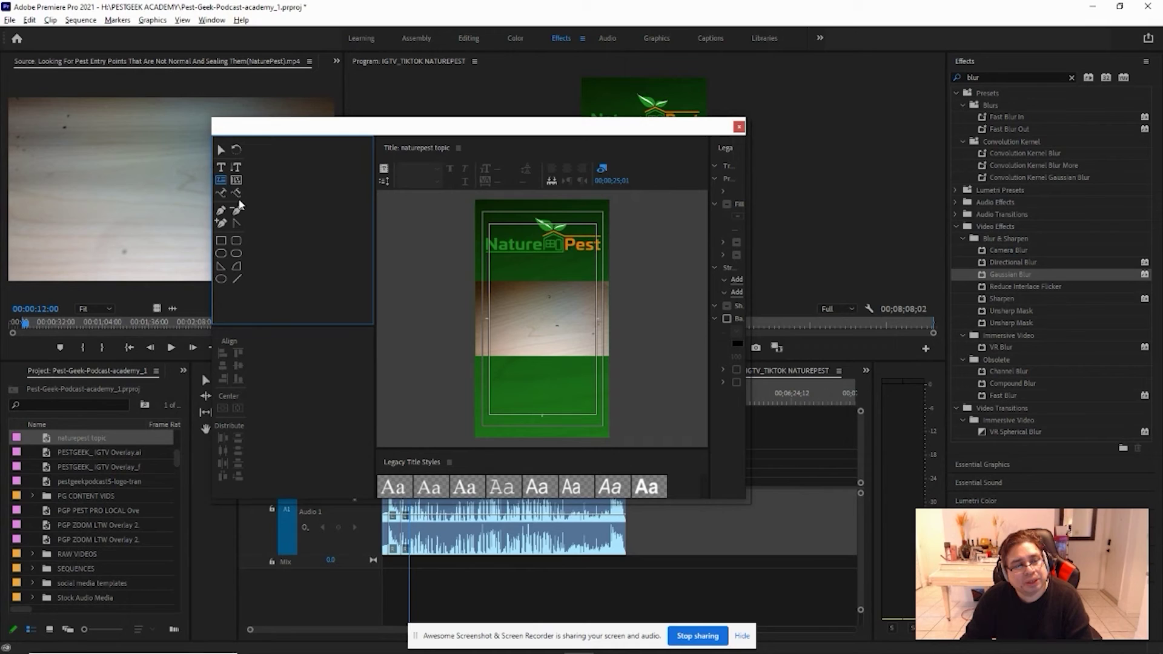
drag(485, 363, 597, 415)
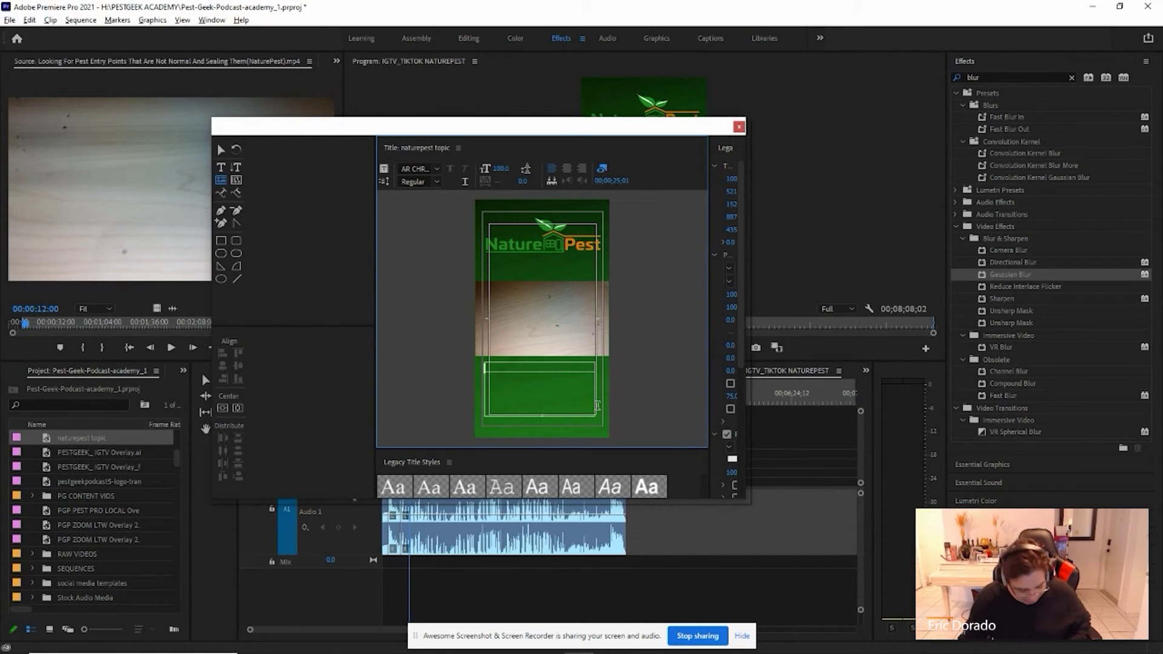
key(Escape)
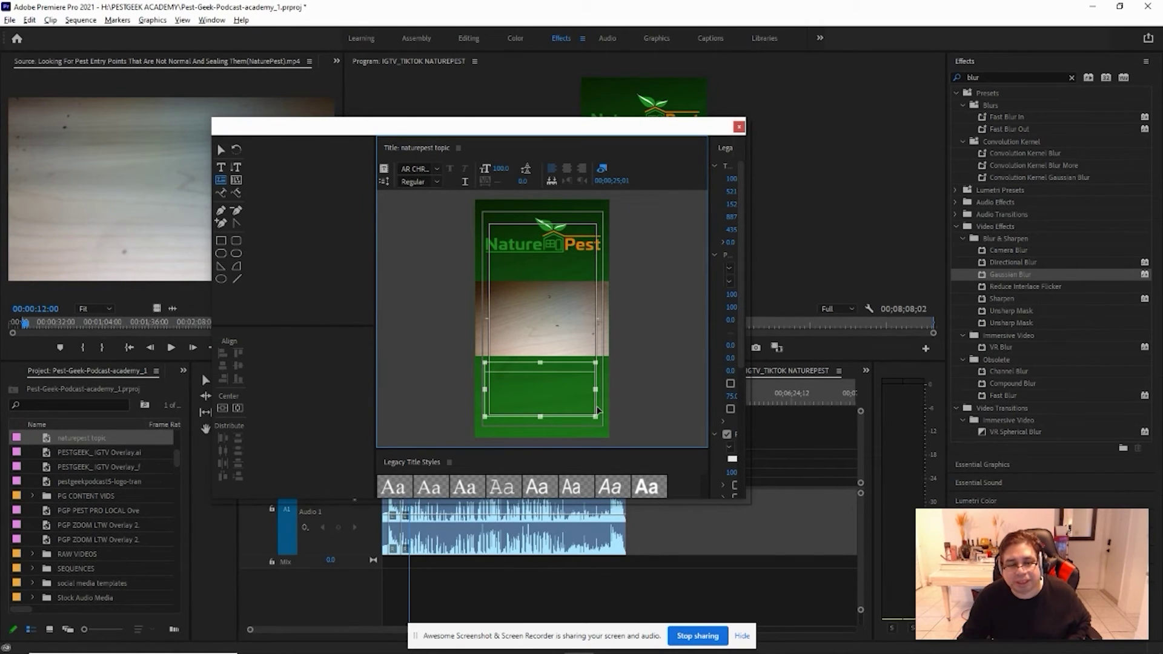
text(Looking For Pest Entry Points That Are Not Normal And Sealing Them(NaturePest))
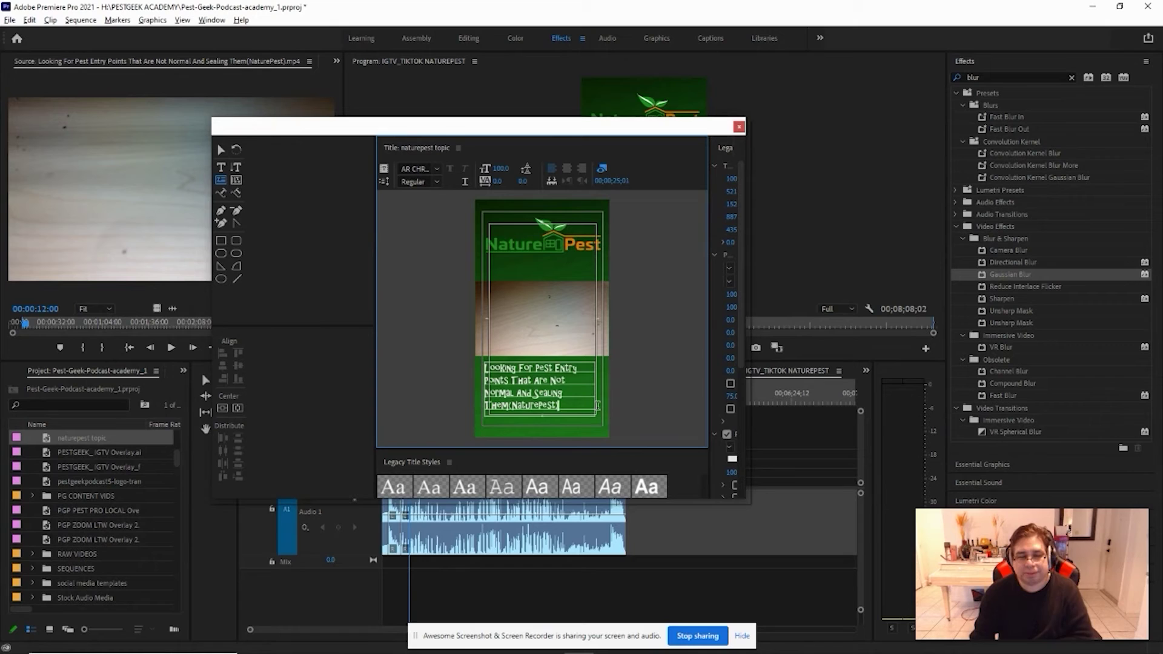
Step: Widen the title properties area and set the font family of the whole topic text to Bebas Neue
drag(564, 404, 481, 364)
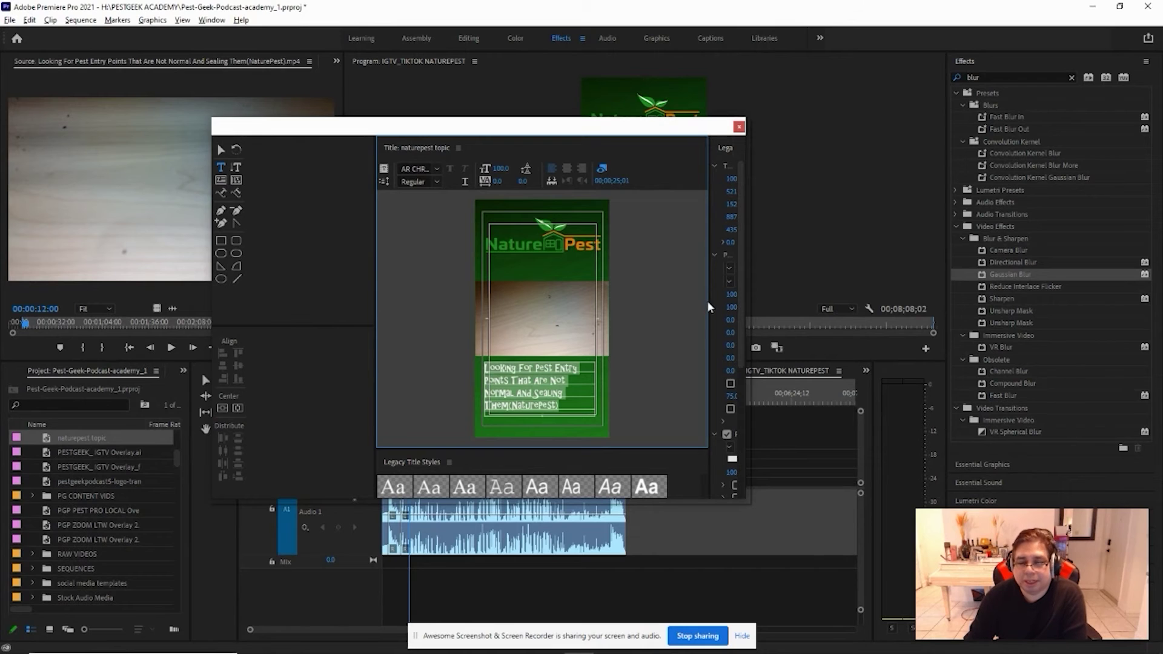
drag(708, 301, 641, 310)
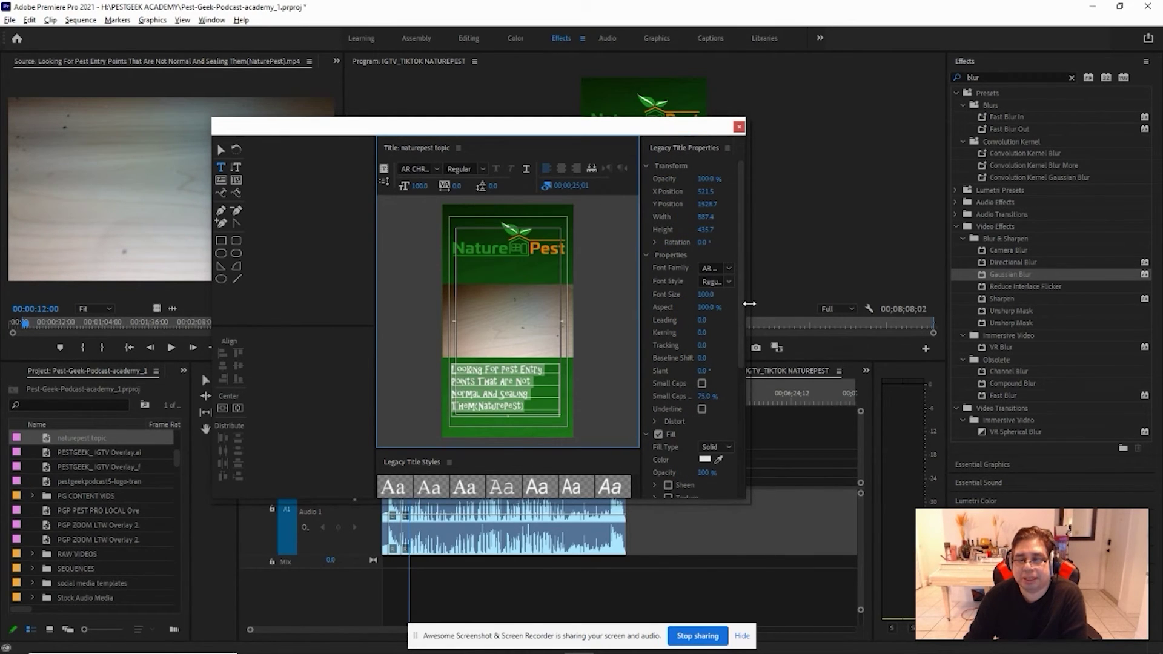
drag(749, 304, 910, 297)
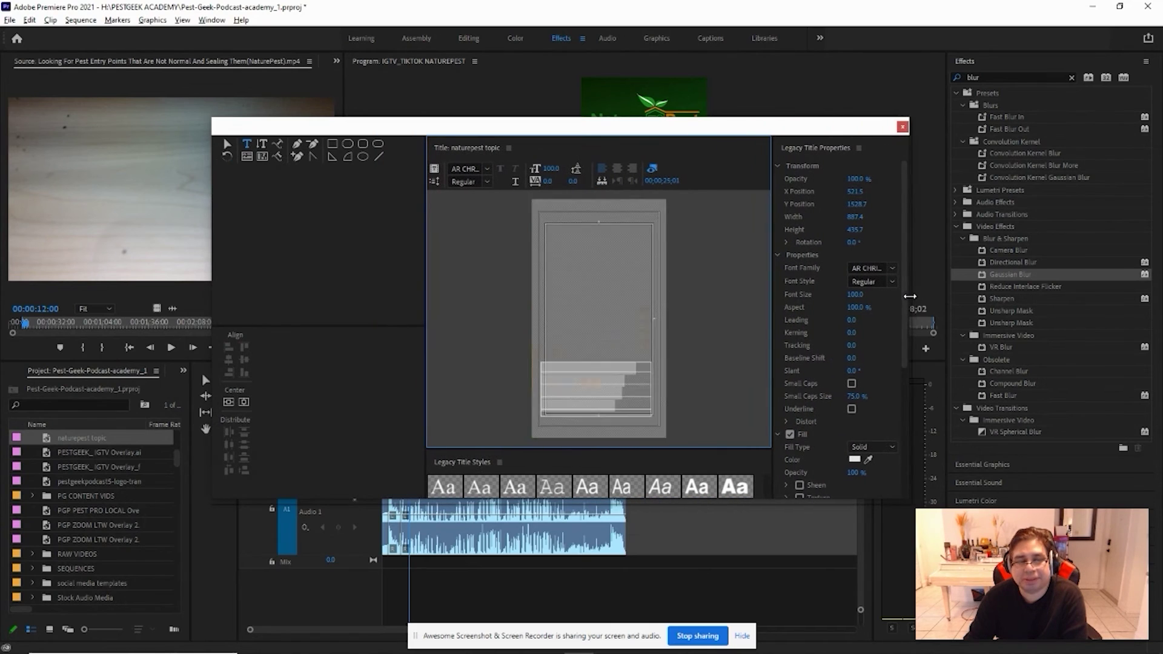
drag(689, 132, 591, 118)
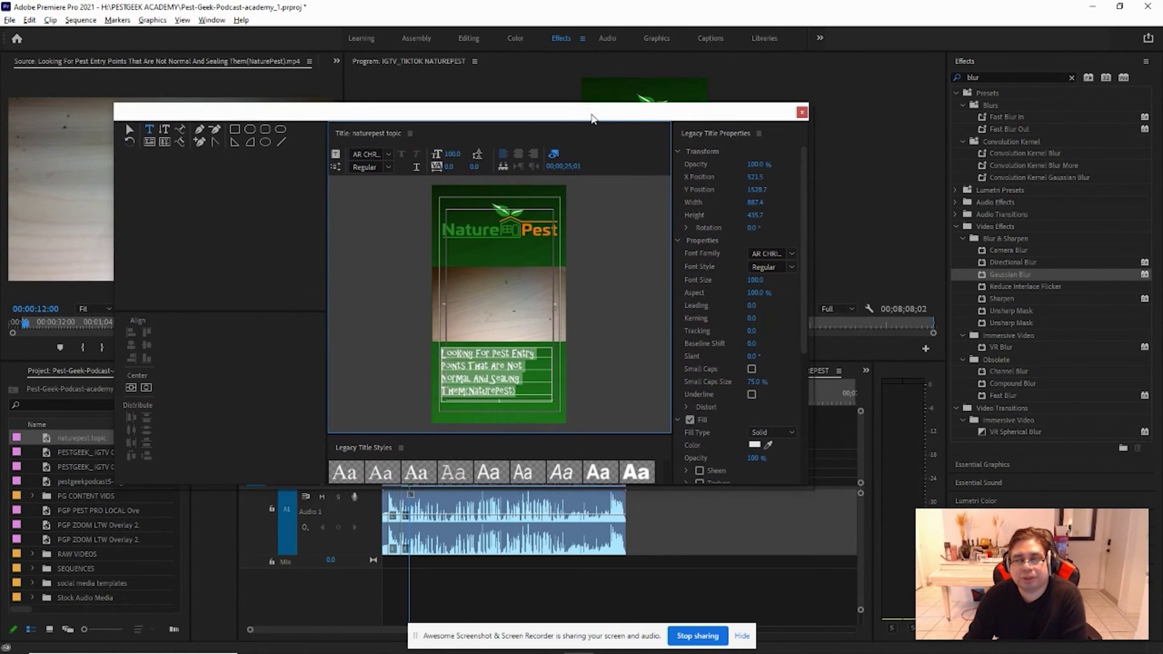
click(792, 255)
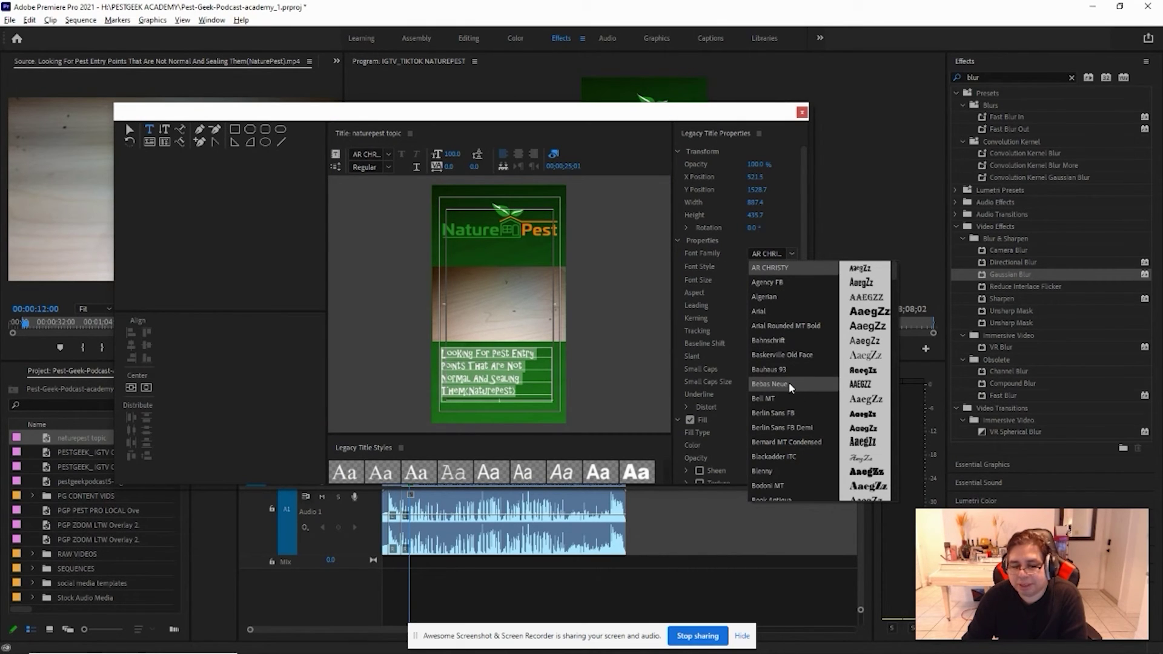
click(789, 383)
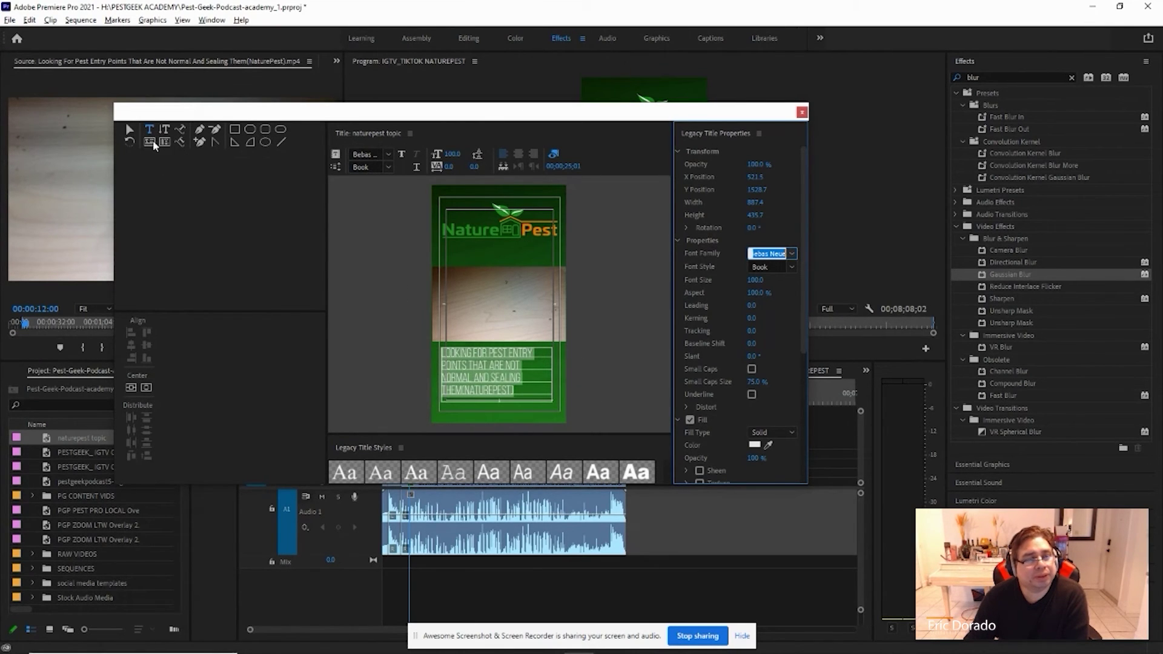
Step: Enlarge the topic text box to about 950 wide and 519 high, and set its font size to 120
click(130, 129)
click(488, 369)
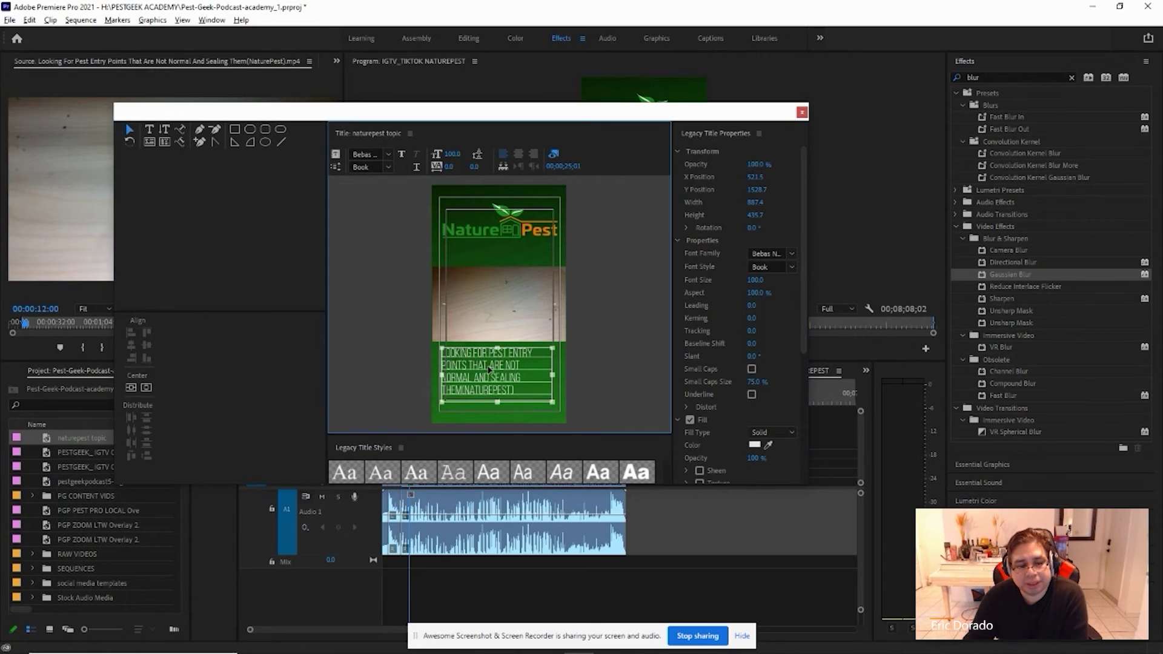
drag(553, 375, 563, 371)
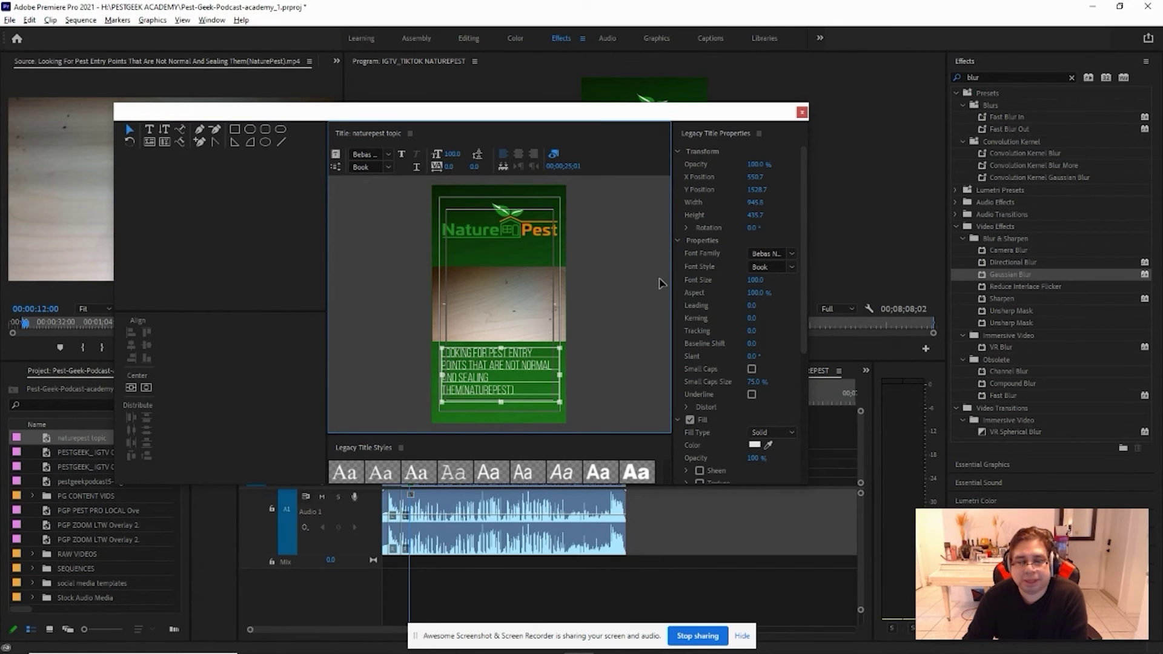
drag(438, 376, 437, 377)
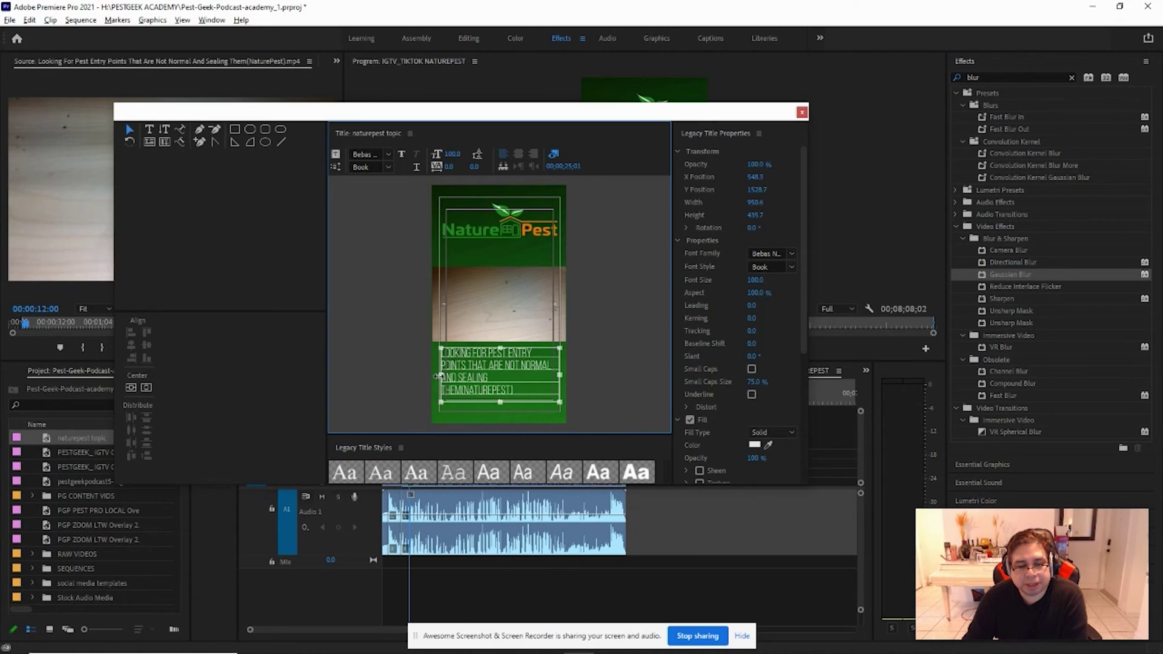
drag(501, 403, 500, 413)
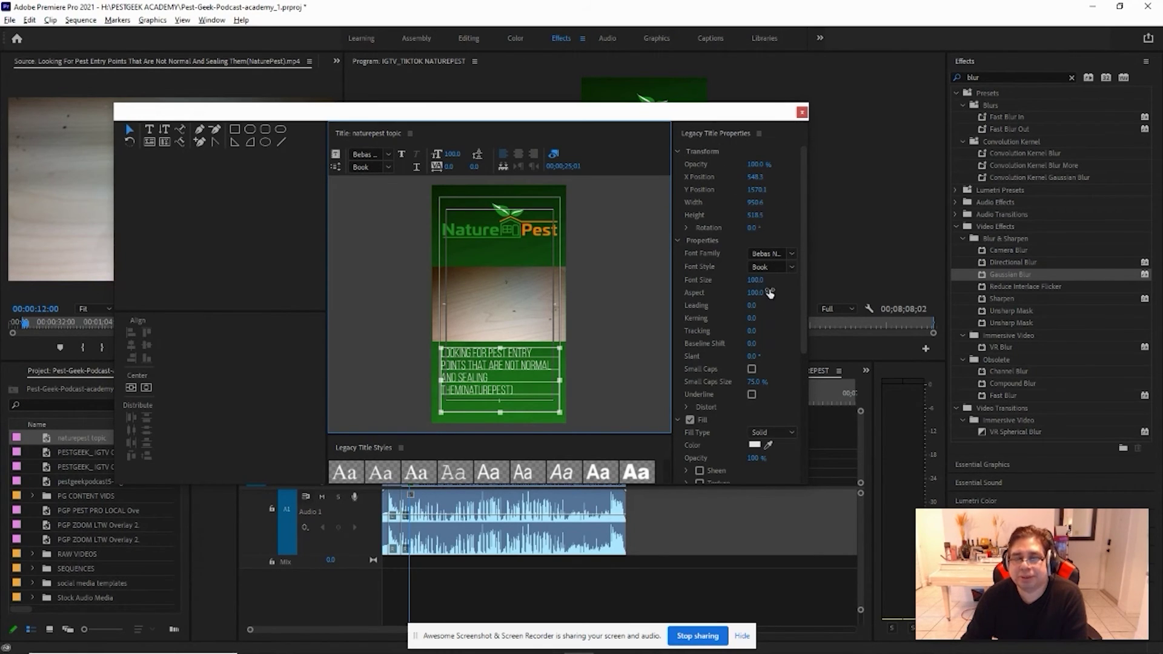
drag(753, 282, 772, 289)
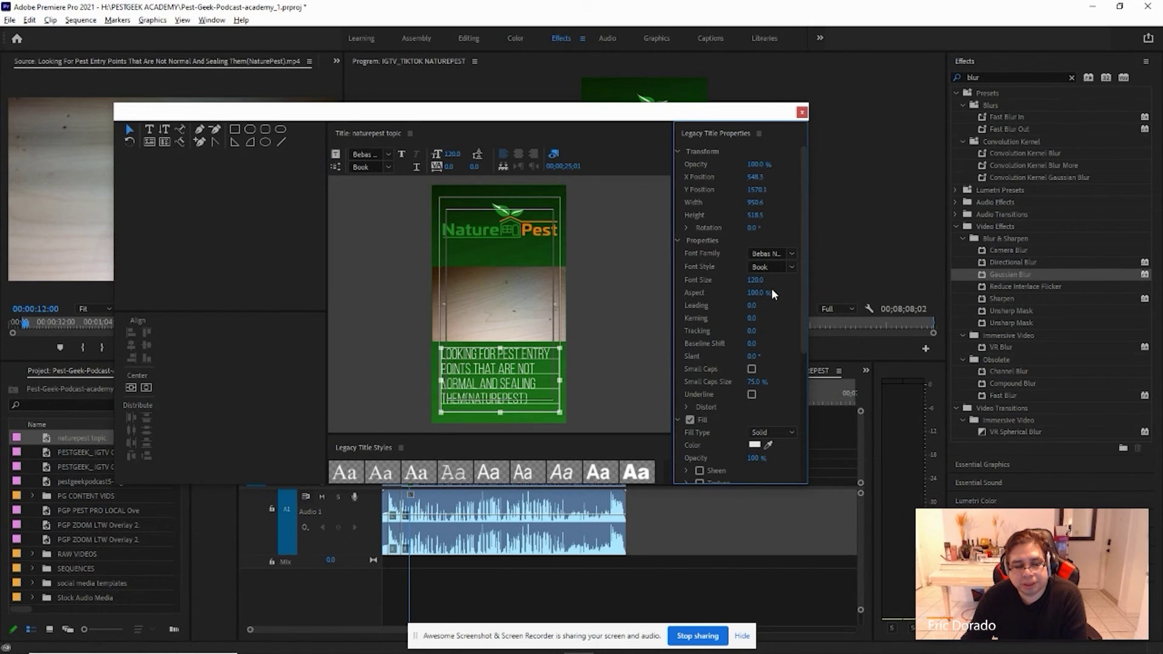
Step: Delete "(NaturePest)" from the end of the topic text and finish editing the text
double_click(500, 405)
drag(531, 397, 471, 403)
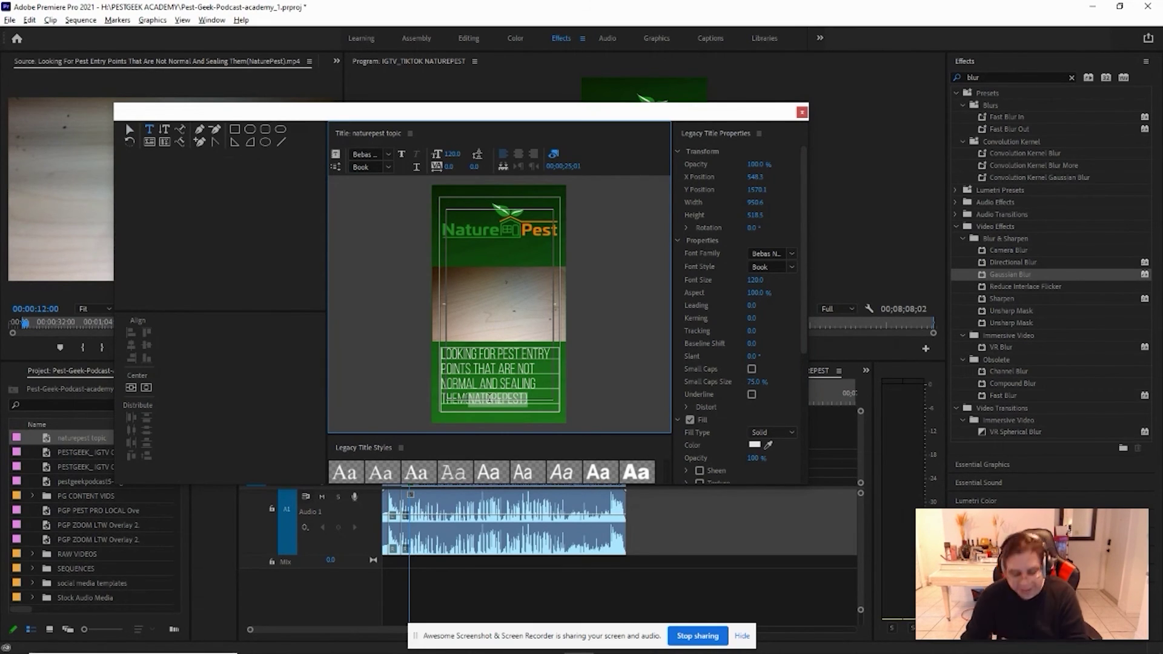
key(BackSpace)
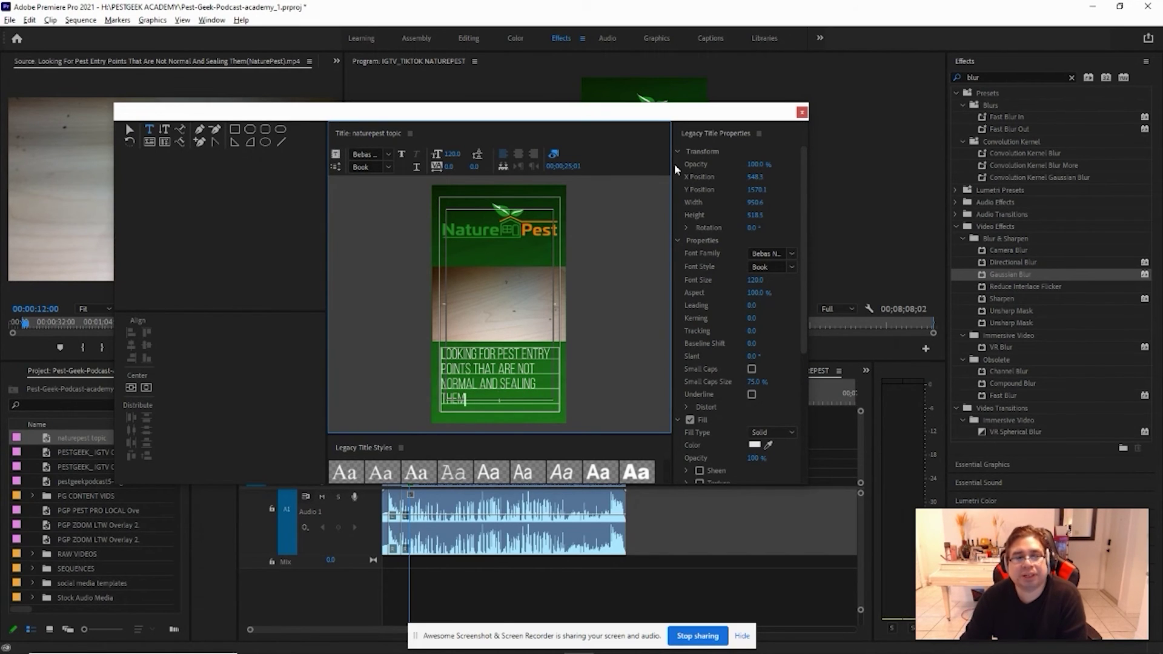
click(131, 130)
click(131, 130)
click(389, 384)
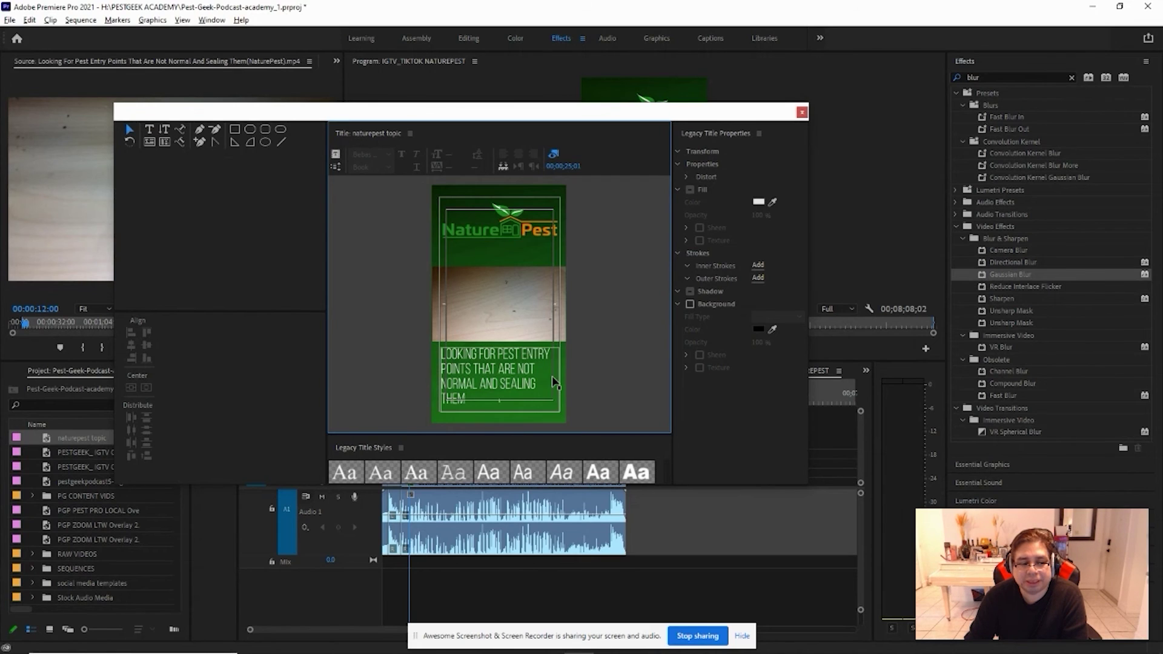
Step: Widen the topic text box to about 965 and lower it slightly in the green band to a Y position of about 1604
click(525, 370)
drag(560, 381, 563, 381)
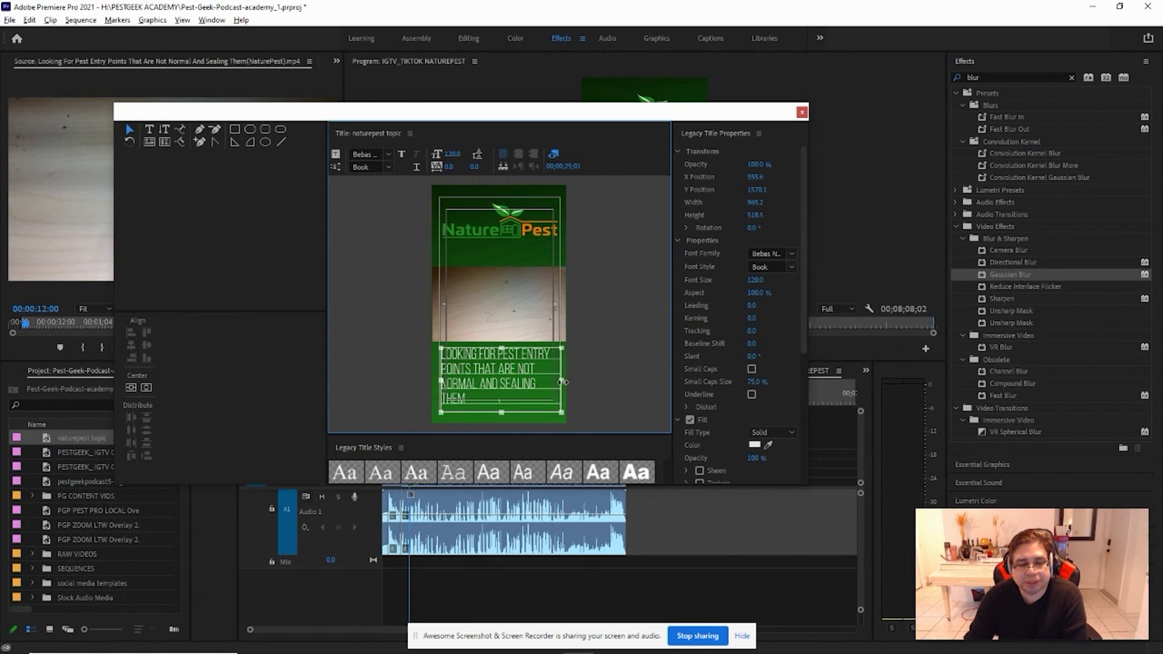
drag(486, 375, 487, 380)
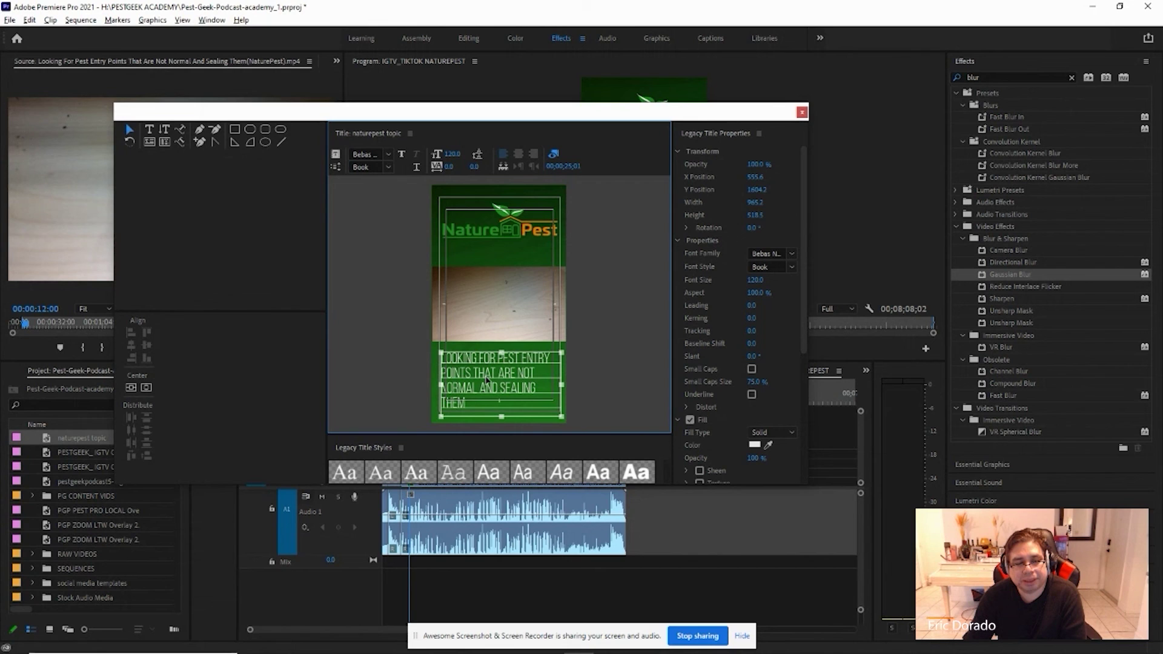
Step: Close the title editor and search the project for "naturepest" to identify the edited topic title
click(802, 112)
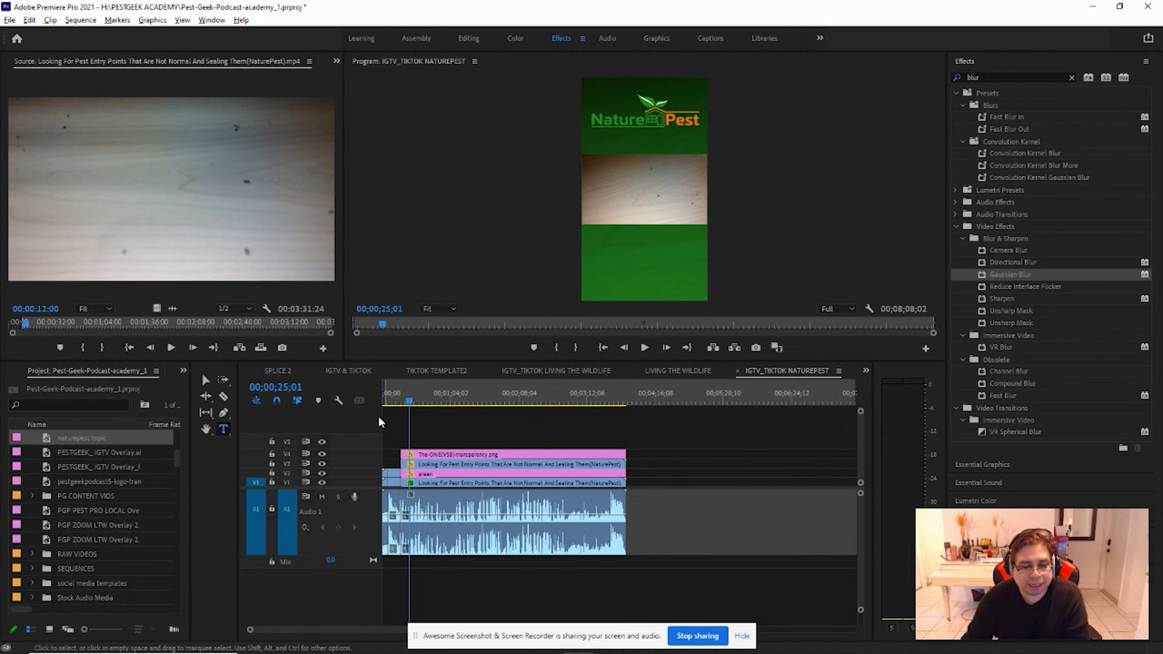
drag(176, 466, 173, 547)
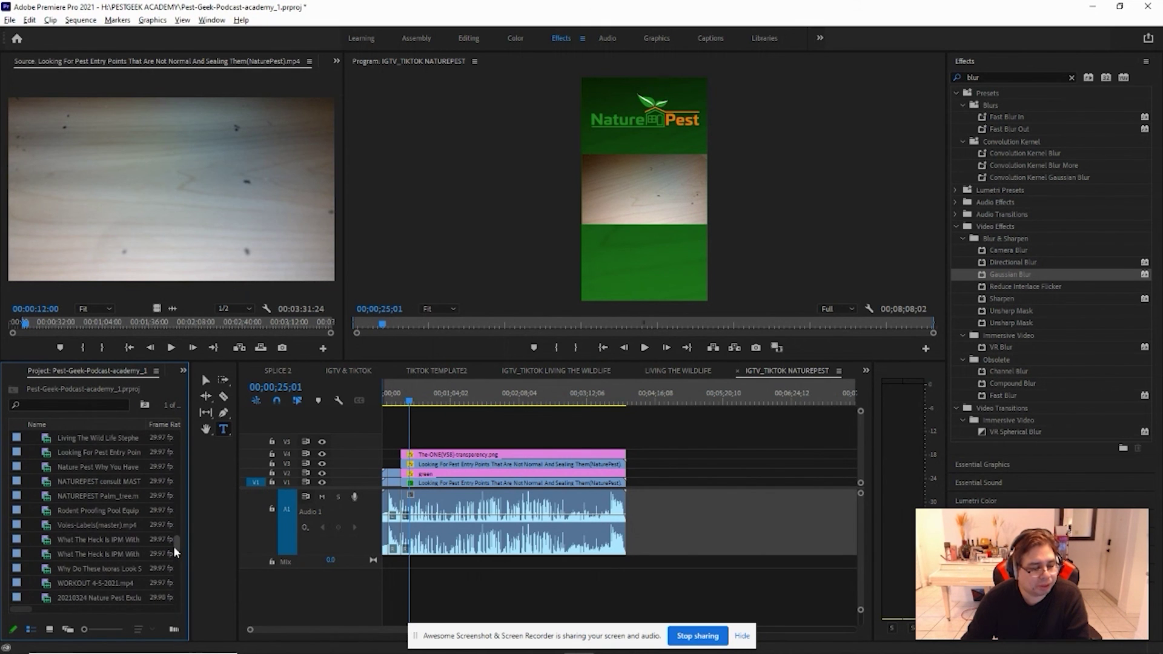
click(37, 404)
text(natu)
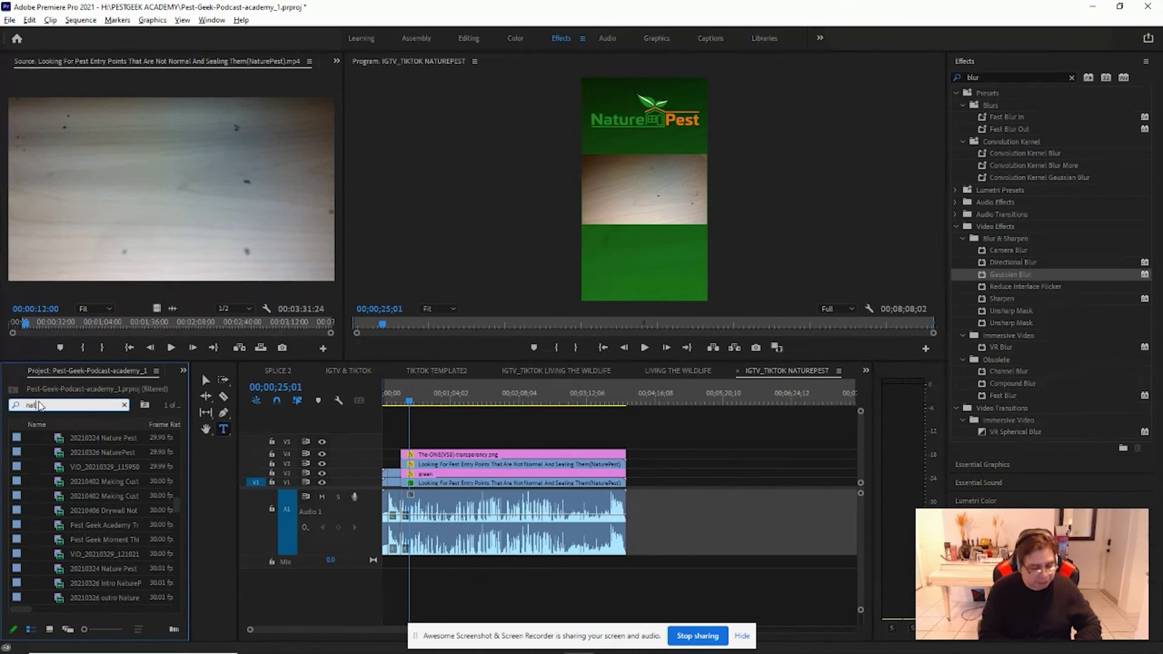
text(repest)
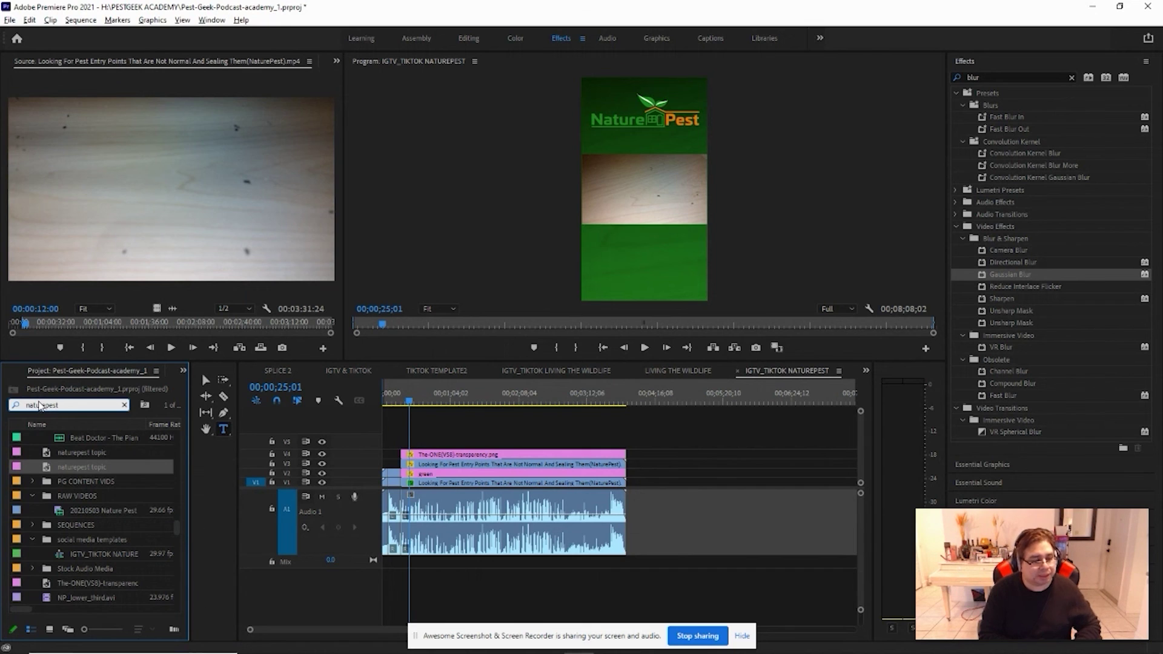
double_click(48, 465)
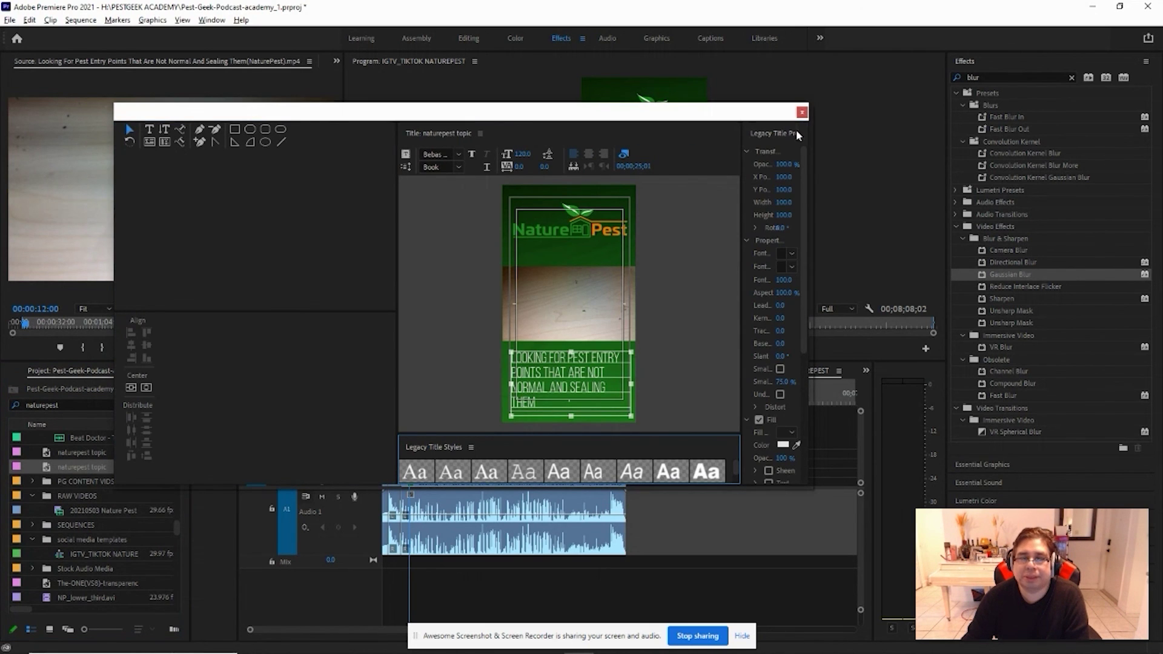
click(801, 113)
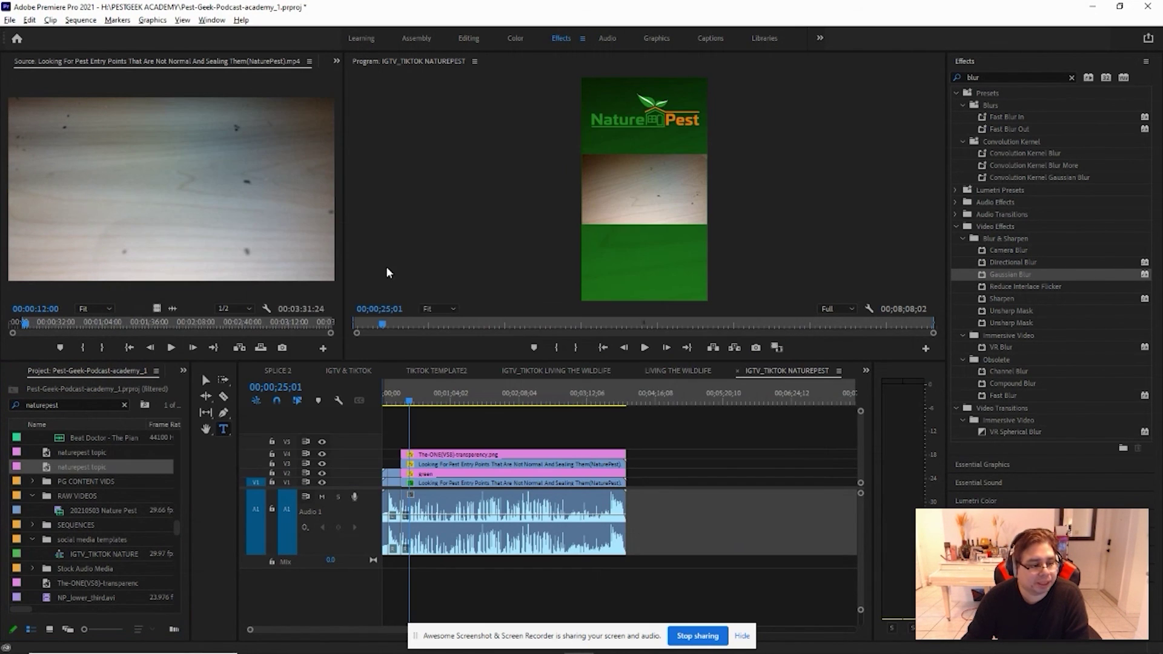
Step: Place the naturepest topic title on track V5, starting with the logo clip, and extend it to the end of the clips below
click(46, 469)
drag(323, 456, 404, 442)
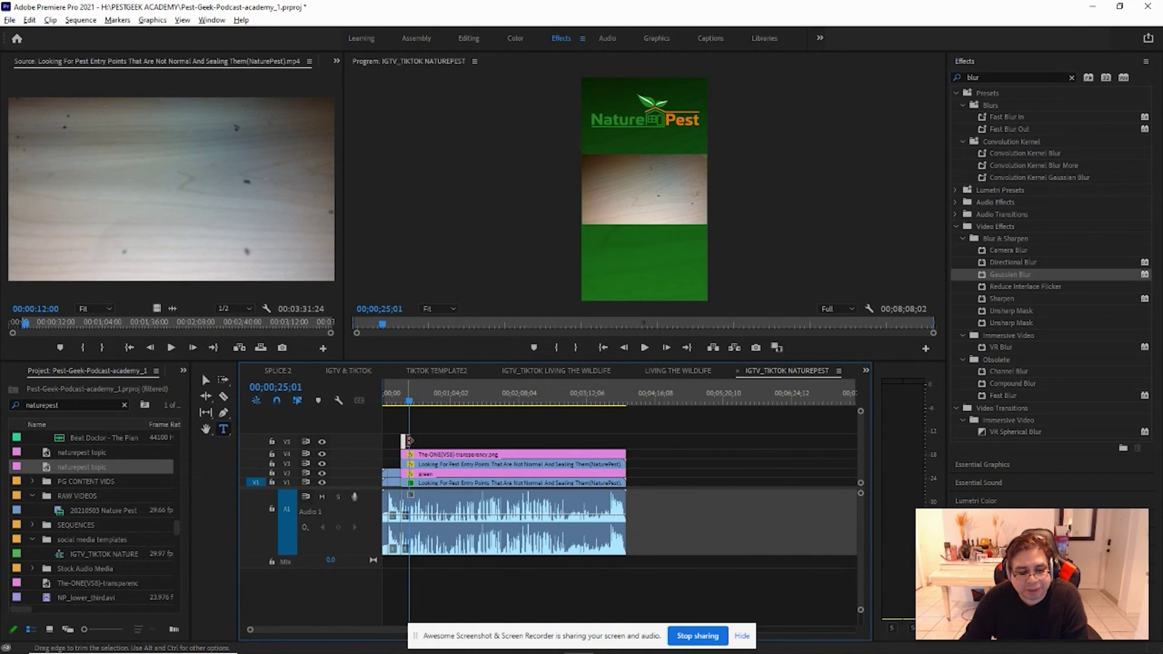
drag(408, 441, 627, 456)
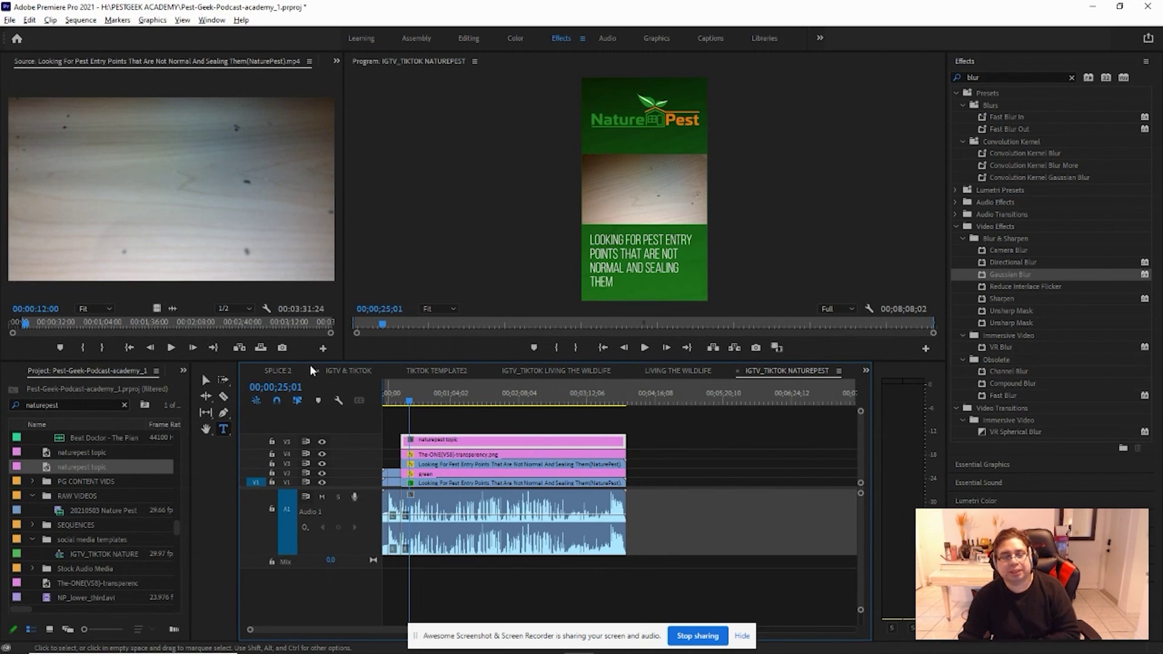
Step: Play the sequence near the start of the title and check the layout at further points along the timeline
click(401, 400)
key(space)
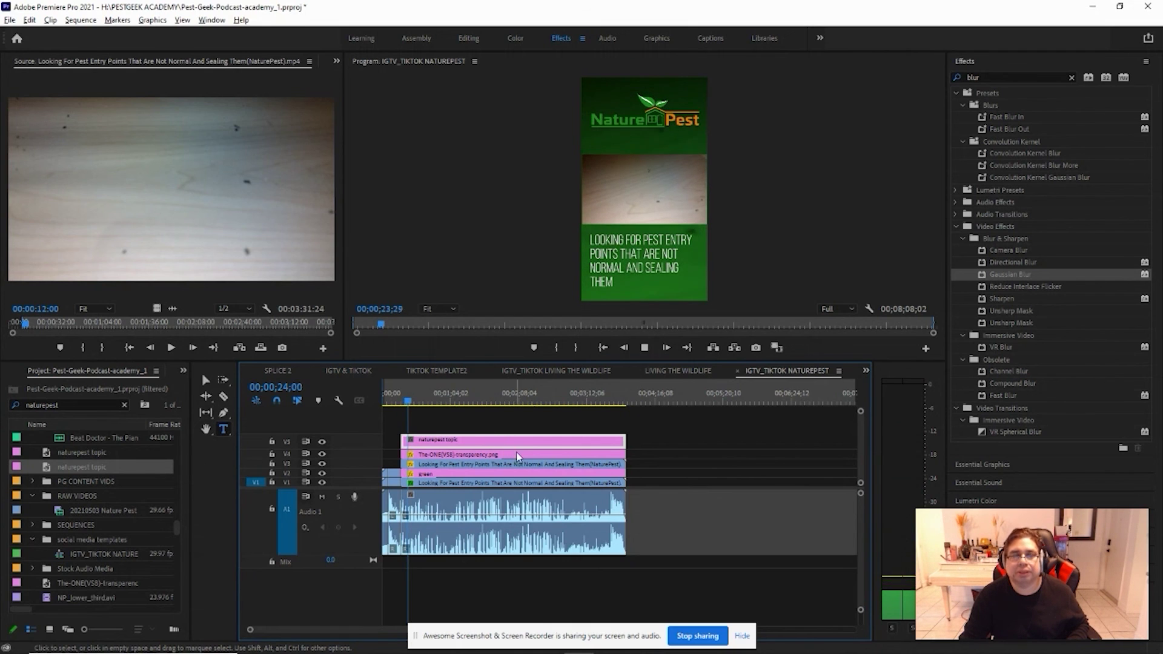
key(space)
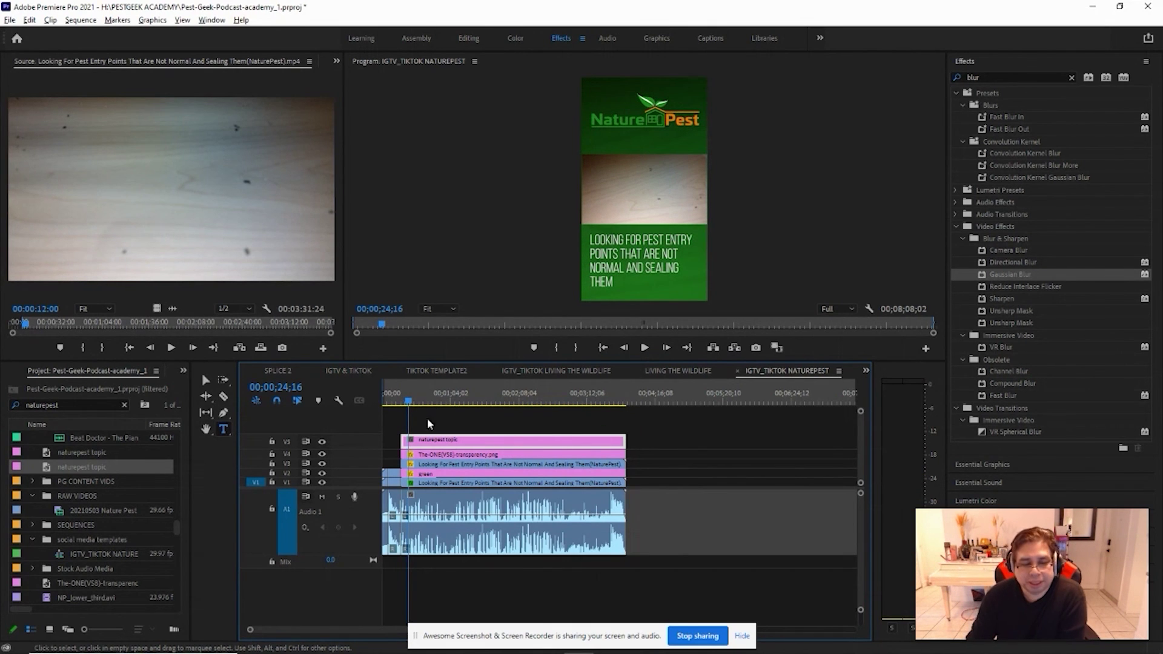
click(452, 403)
key(space)
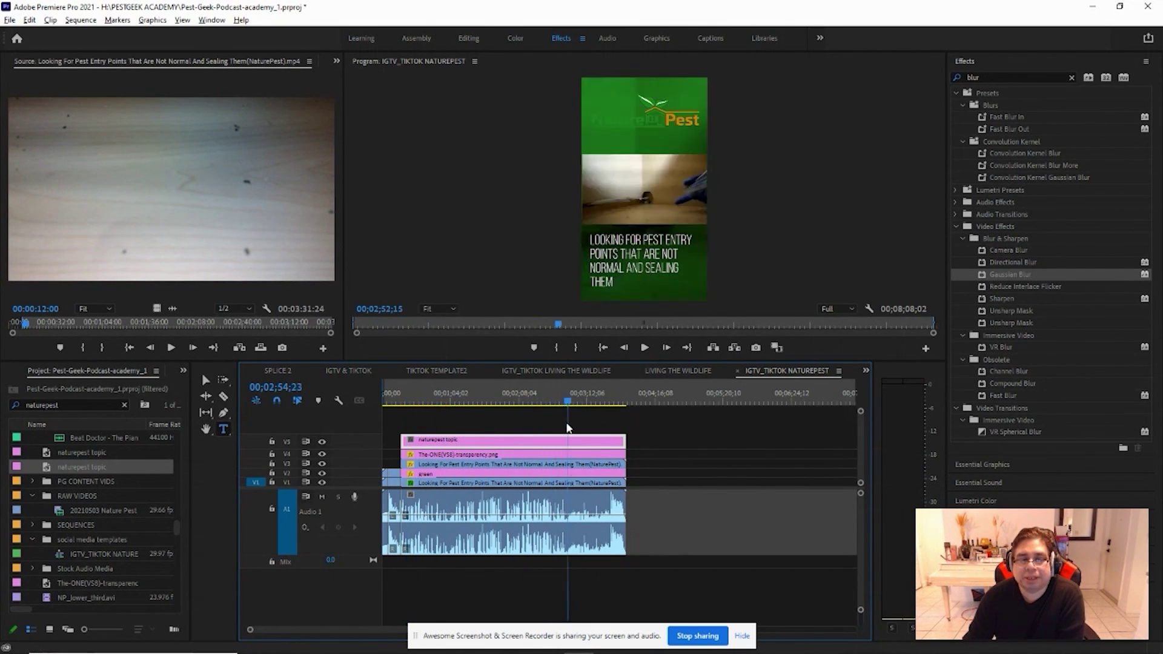